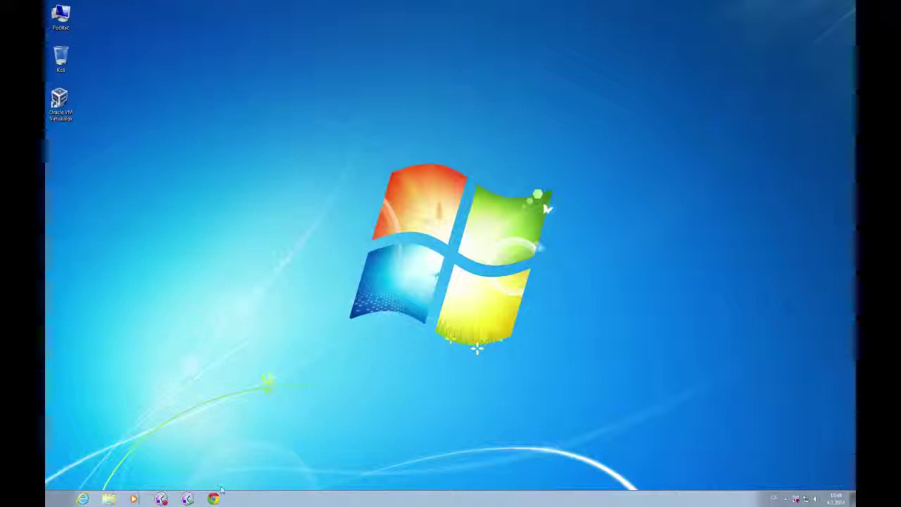
click(213, 498)
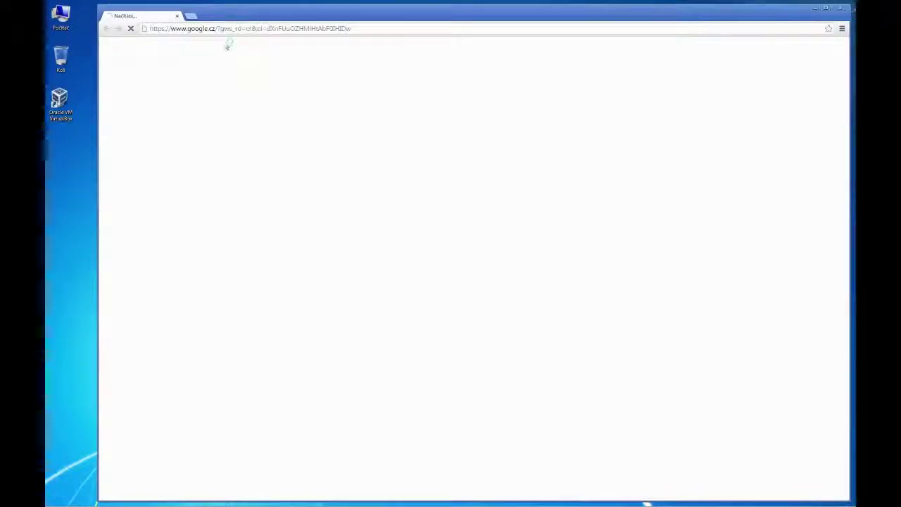
click(348, 29)
text(www.truecrypt.org)
key(Return)
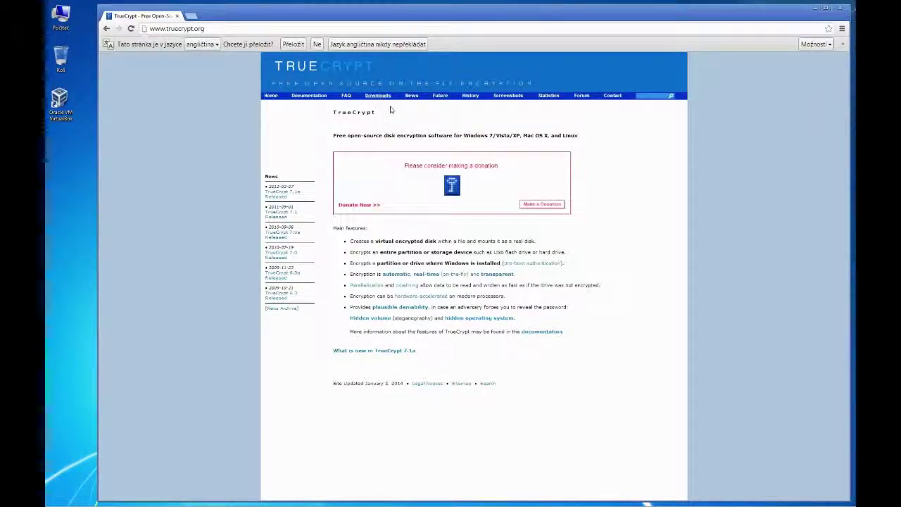
click(378, 96)
scroll(652, 366, down, 1)
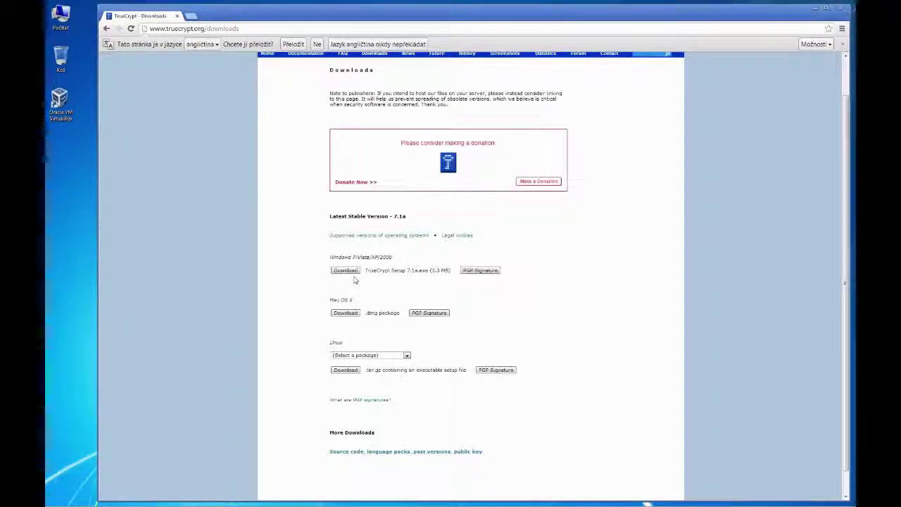
click(346, 271)
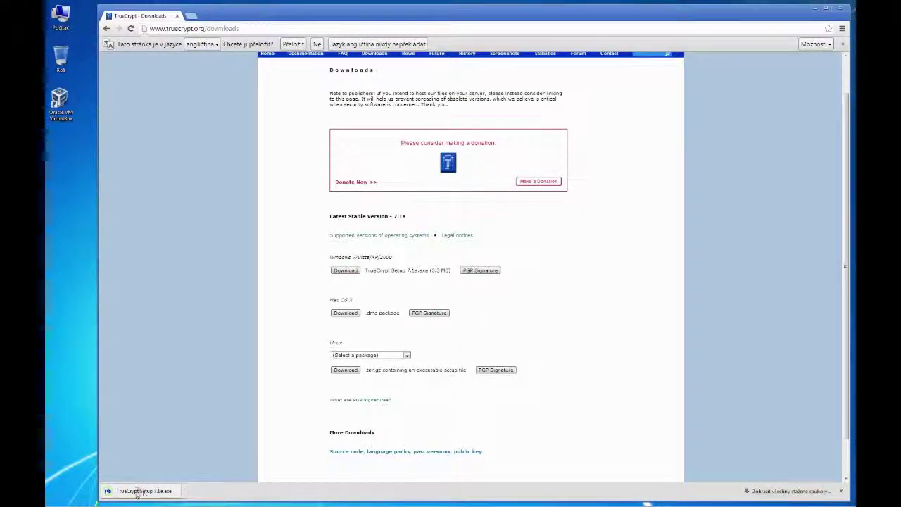
Run the downloaded installer, accept the license terms, and advance to the Install/Extract mode choice.
click(141, 490)
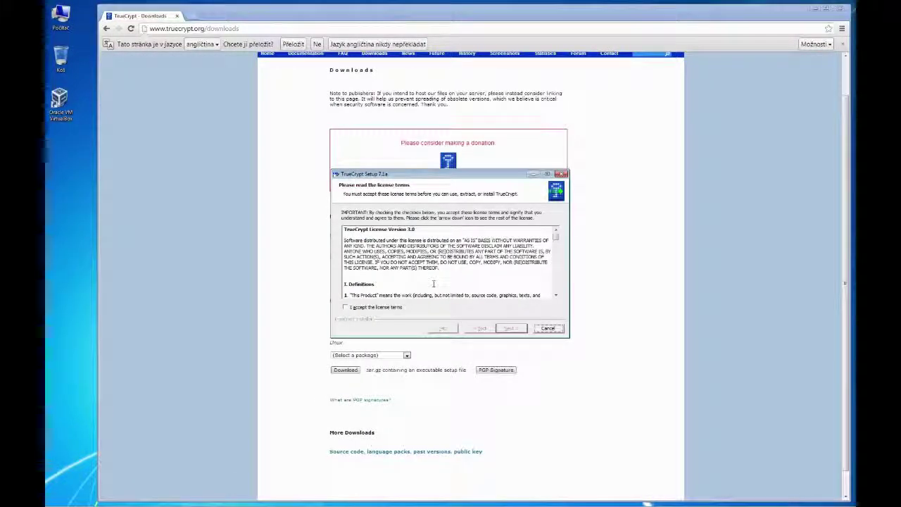
click(359, 308)
click(518, 329)
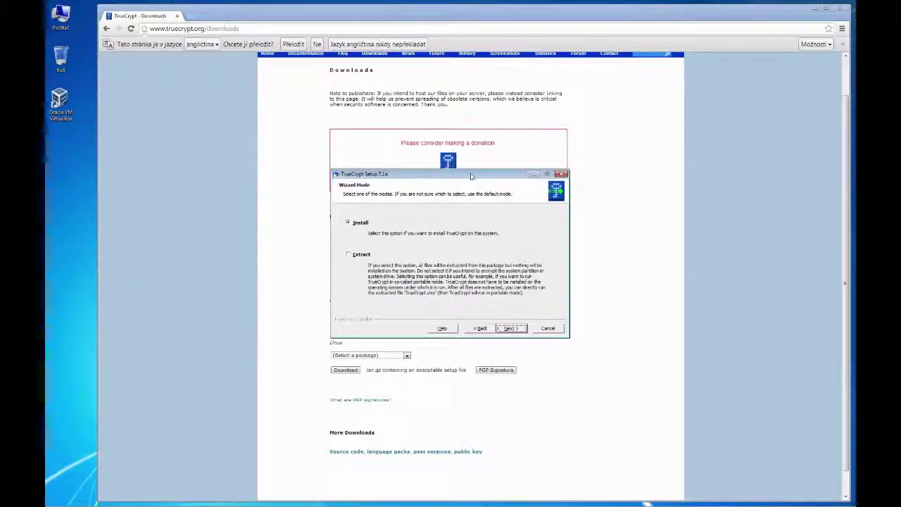
drag(464, 178, 353, 180)
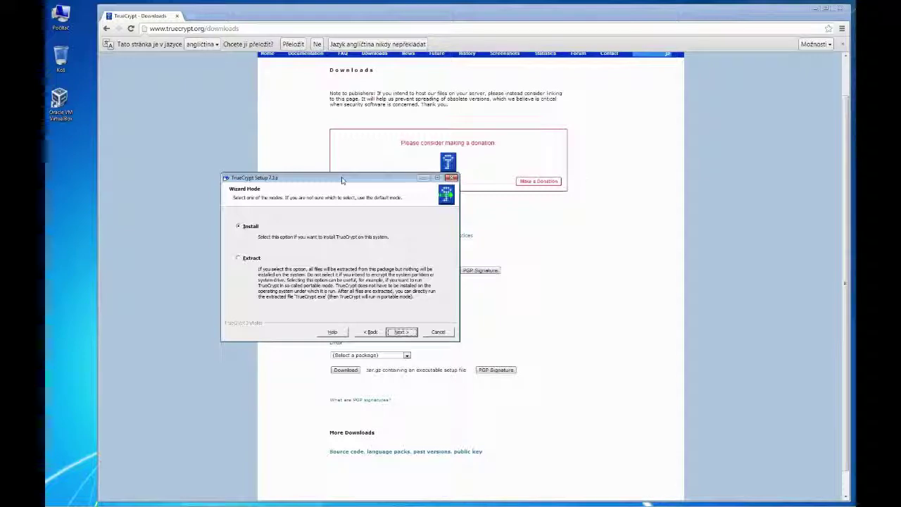
Install TrueCrypt 7.1a with default options into C:\Program Files\TrueCrypt, then close setup.
drag(342, 180, 343, 204)
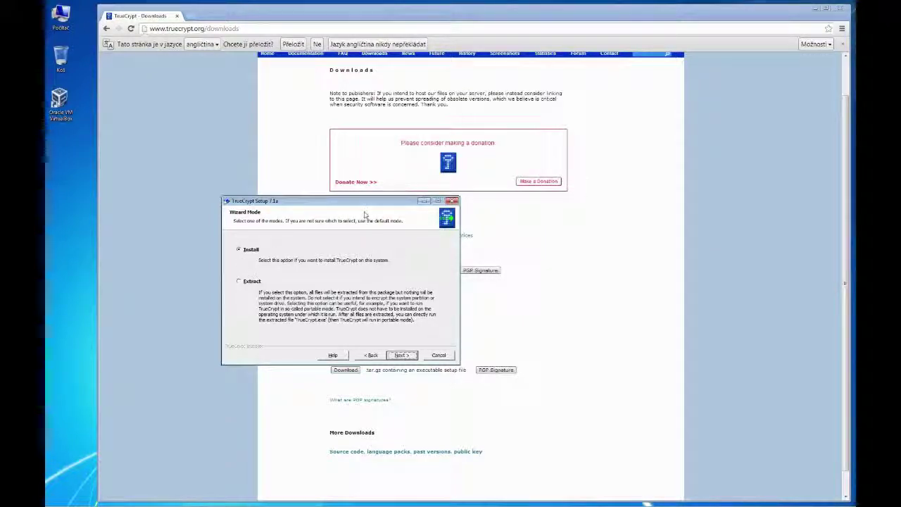
click(402, 355)
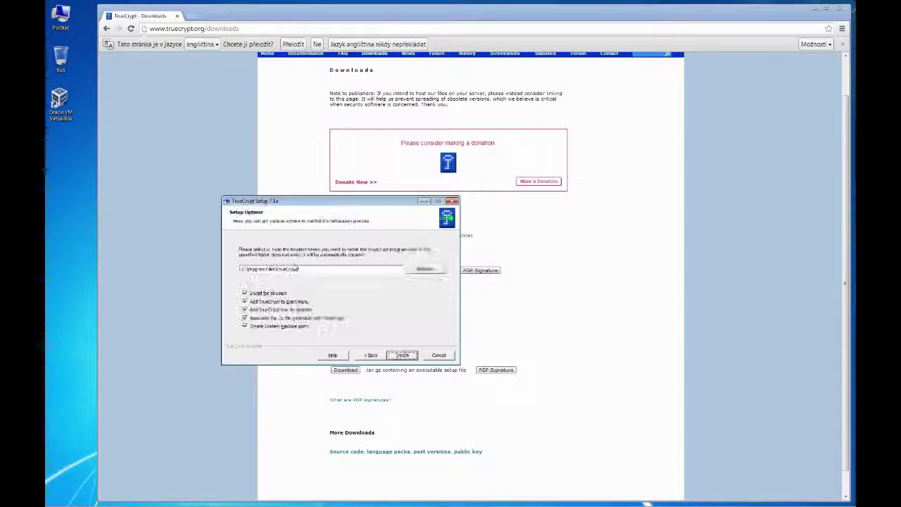
click(401, 354)
click(495, 286)
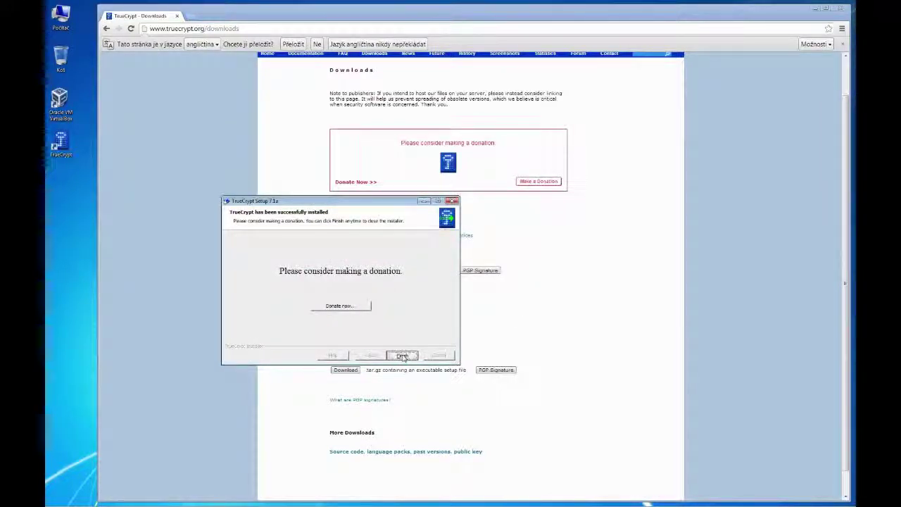
click(402, 356)
click(530, 289)
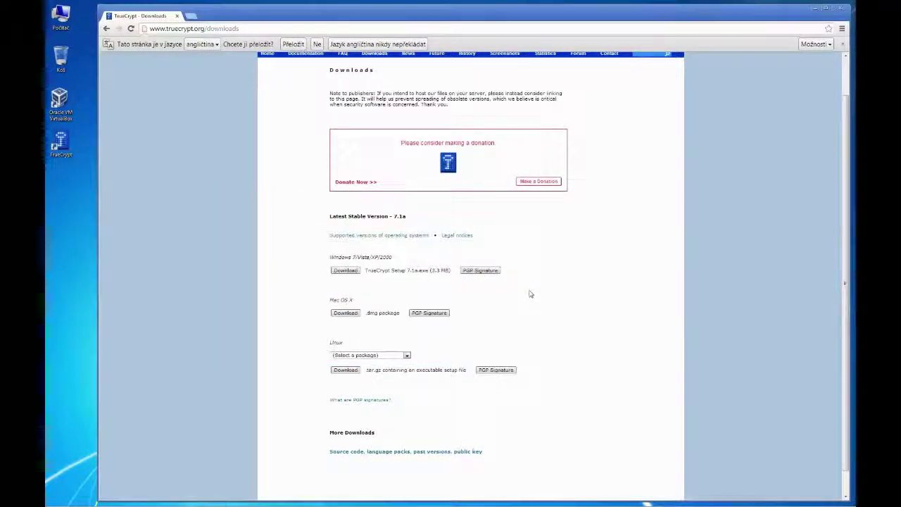
Launch TrueCrypt from its desktop shortcut and close Chrome behind it.
double_click(61, 143)
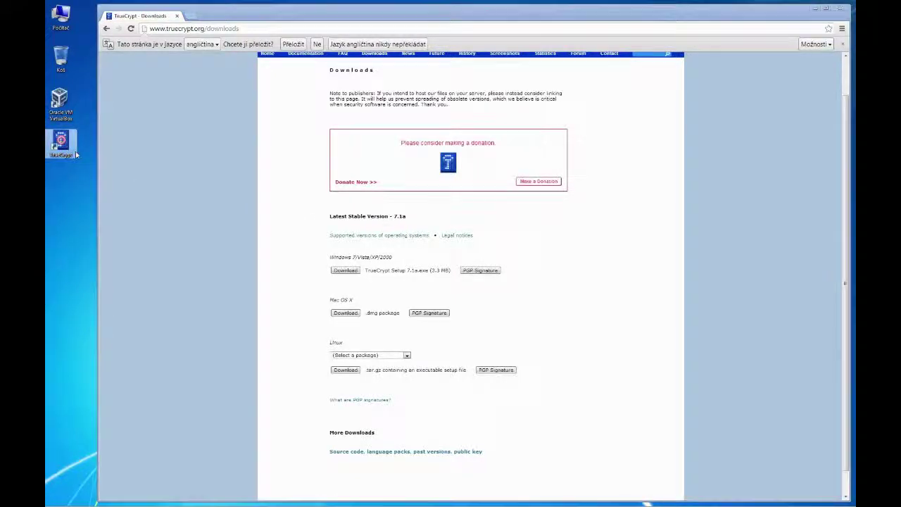
click(838, 8)
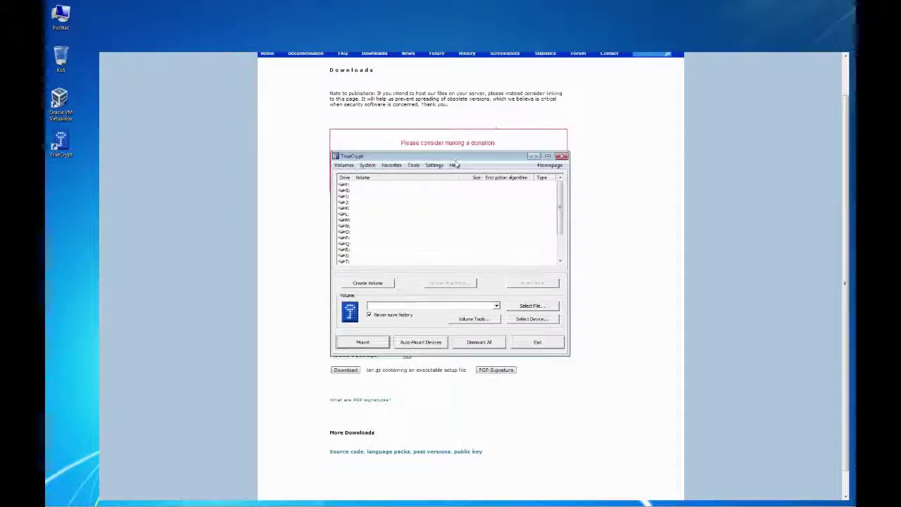
drag(425, 157, 427, 120)
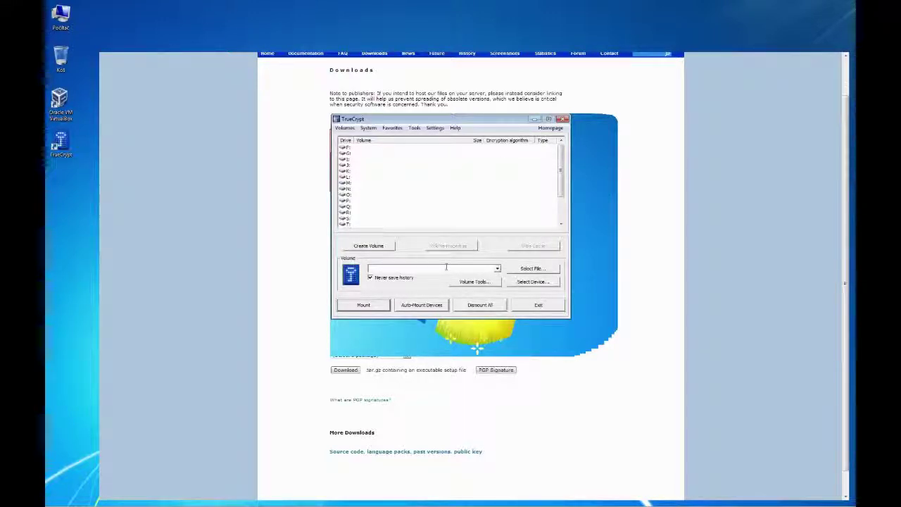
From Settings > Language, download the Czech pack langpack-cs-1.0.0-for-truecrypt-7.1a.zip.
click(435, 129)
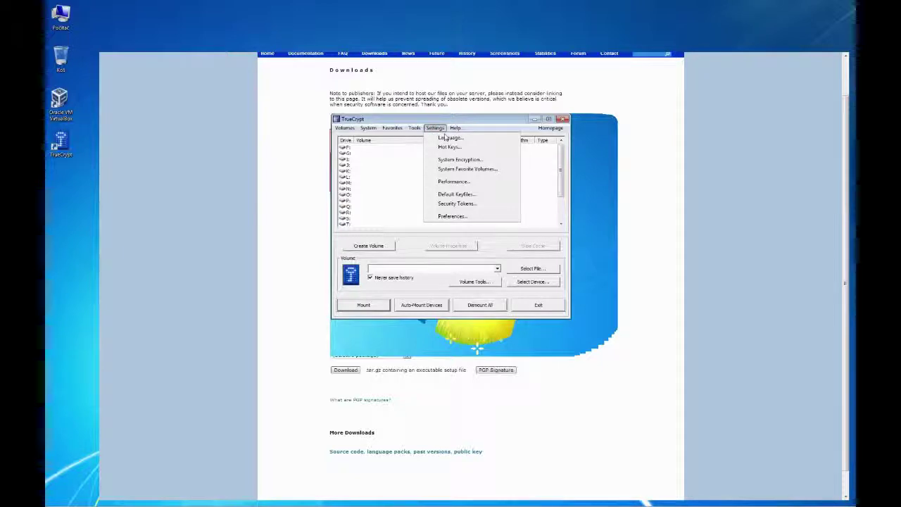
click(444, 136)
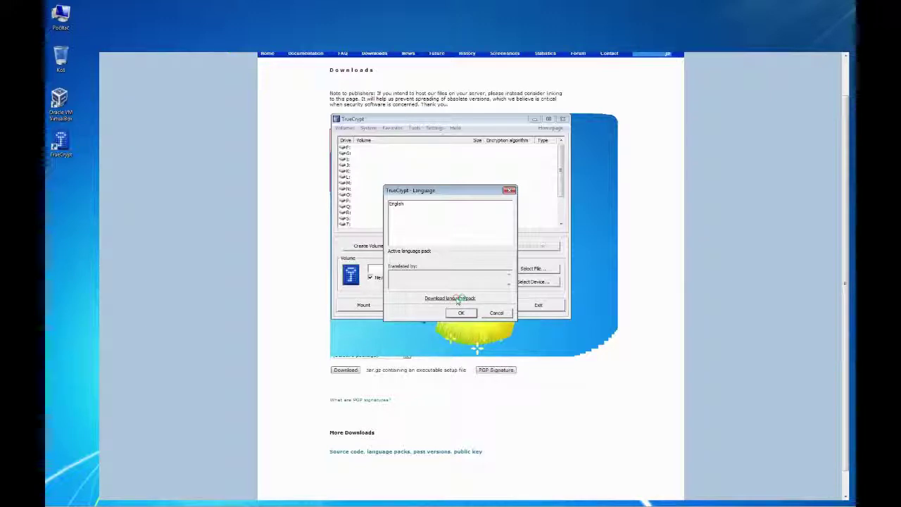
click(460, 299)
scroll(601, 357, down, 2)
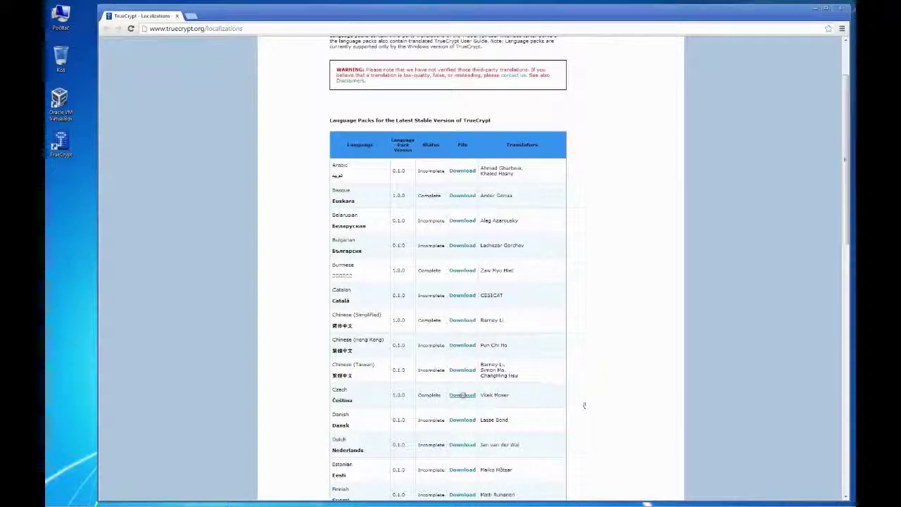
click(464, 397)
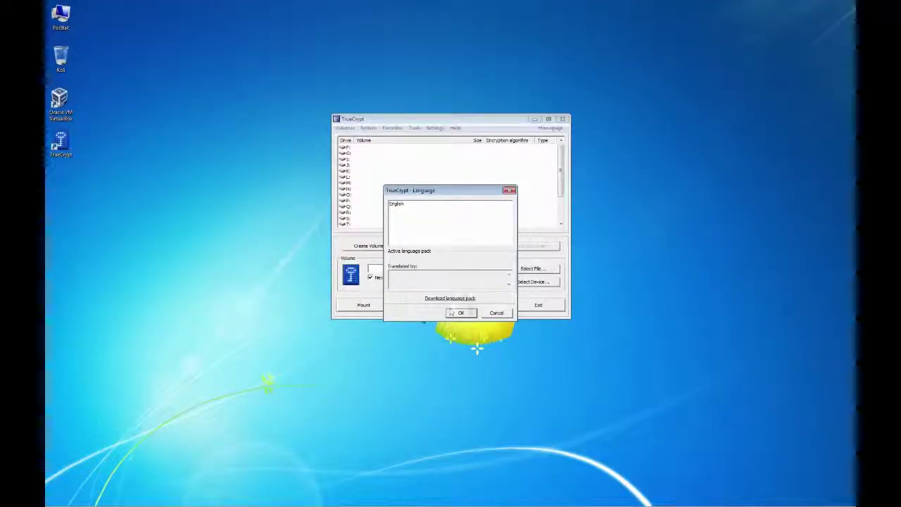
click(461, 312)
Close TrueCrypt and open the Czech language-pack zip from Downloads in Total Commander.
click(567, 118)
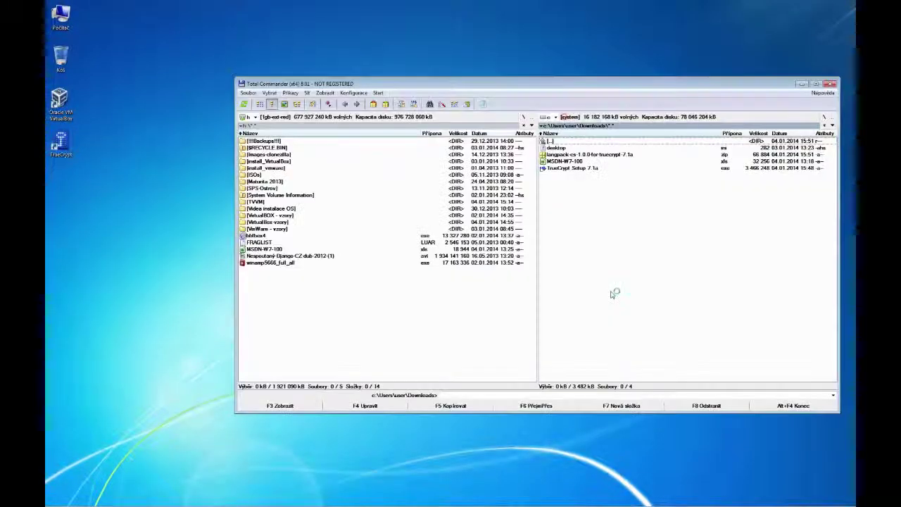
key(Down)
key(Return)
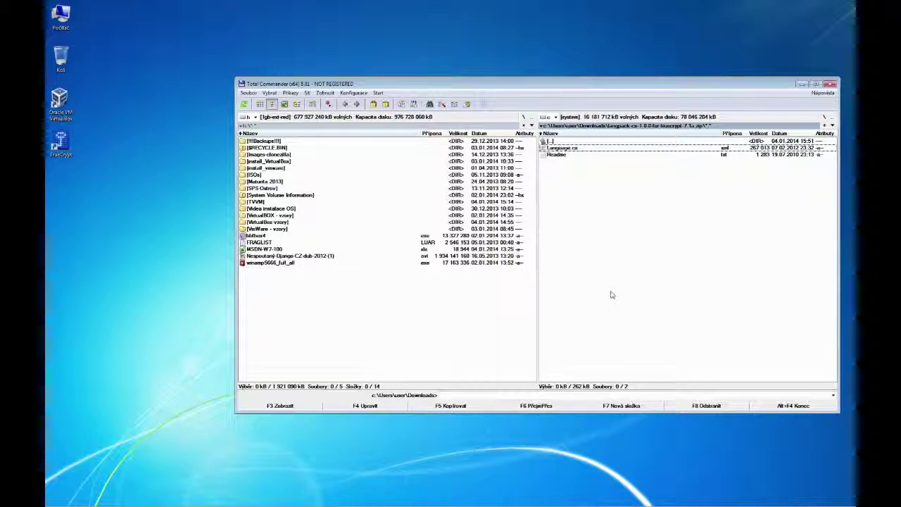
key(alt+k)
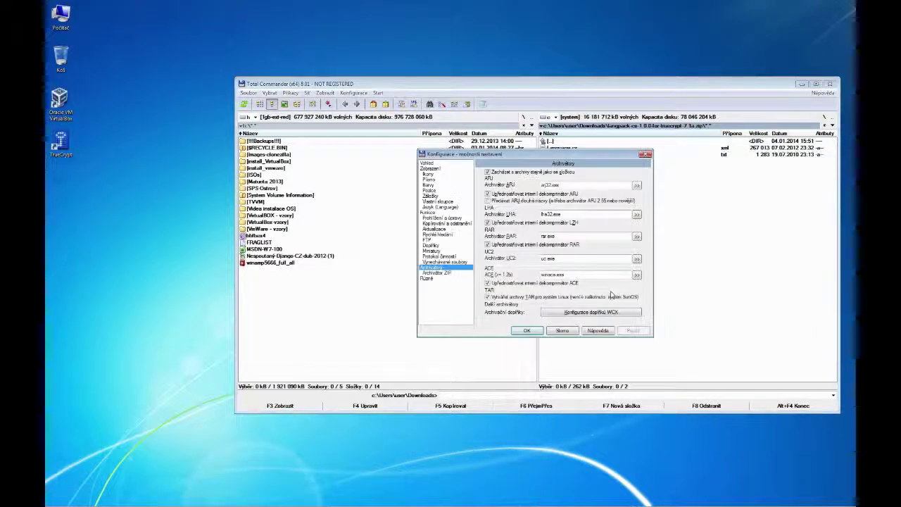
key(Escape)
View Readme.txt in Lister and mark the copy-files and run-TrueCrypt instructions.
key(F3)
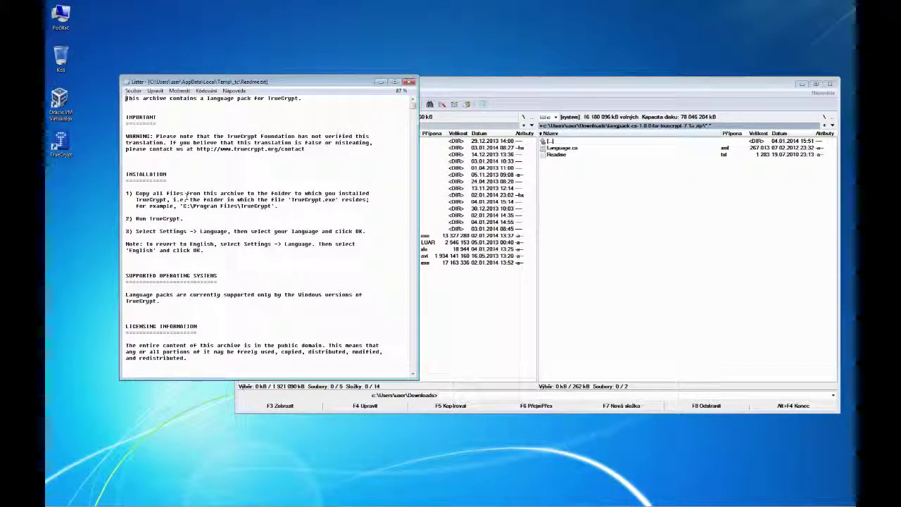
drag(185, 193, 299, 200)
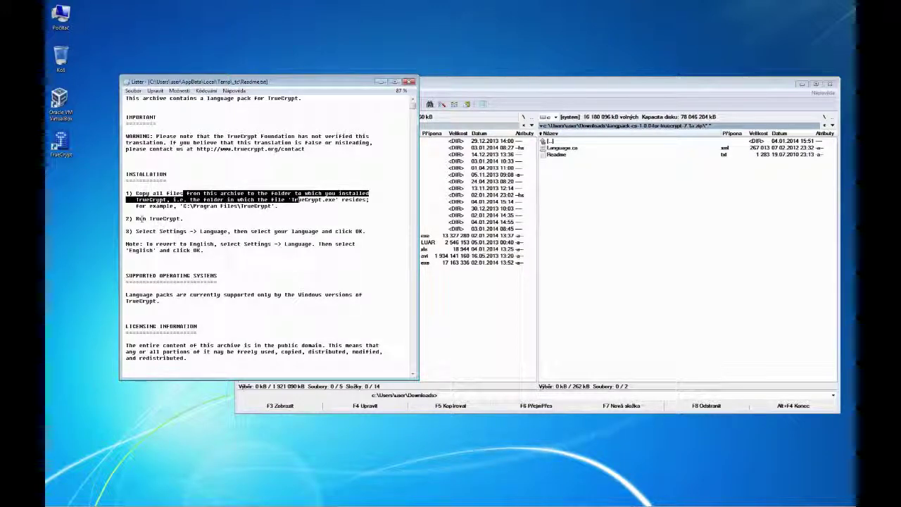
drag(136, 219, 247, 231)
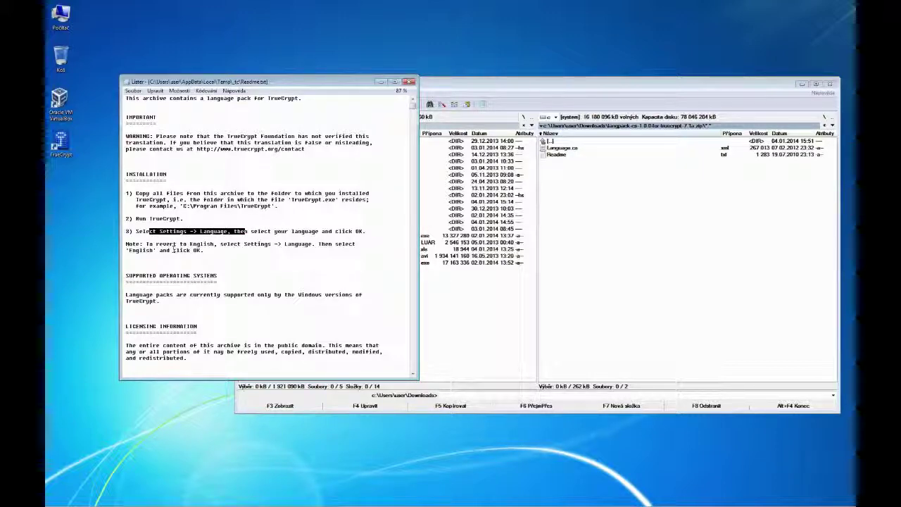
key(Escape)
Copy the language pack files into C:\Program Files\TrueCrypt with Total Commander, then close it.
click(255, 117)
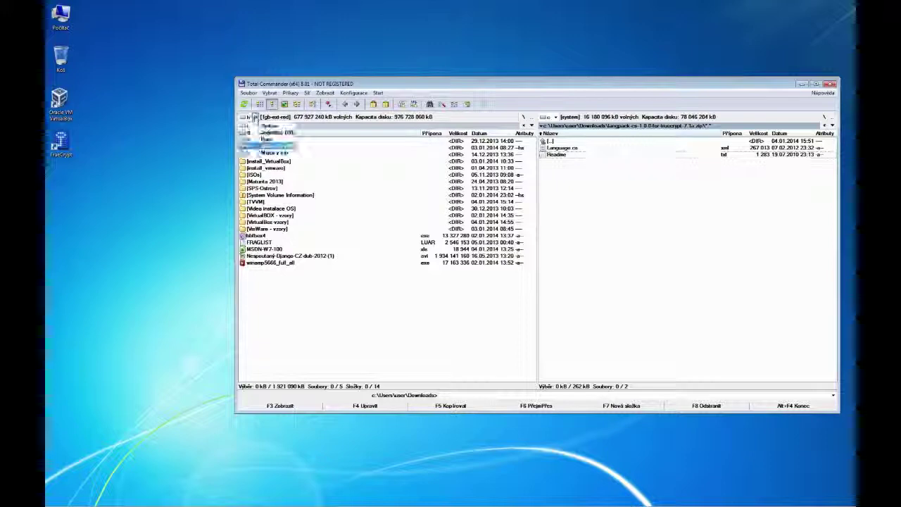
click(267, 132)
double_click(269, 182)
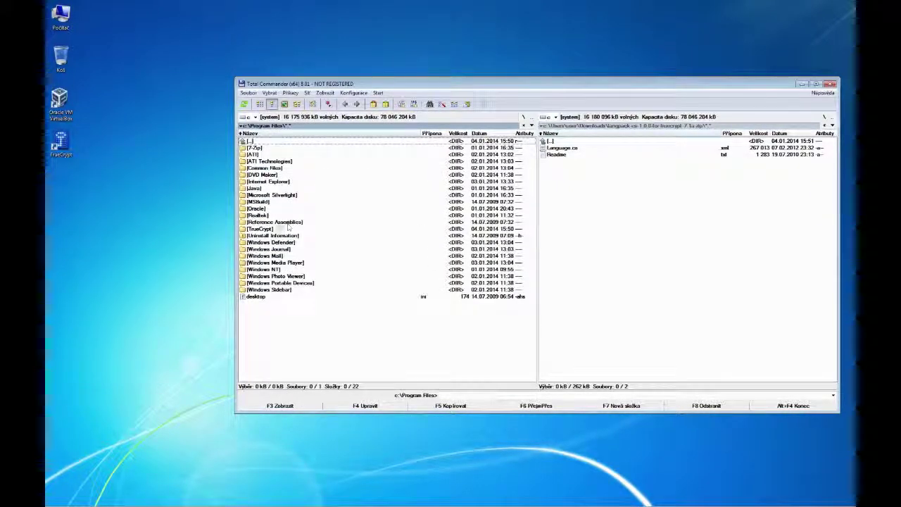
double_click(262, 229)
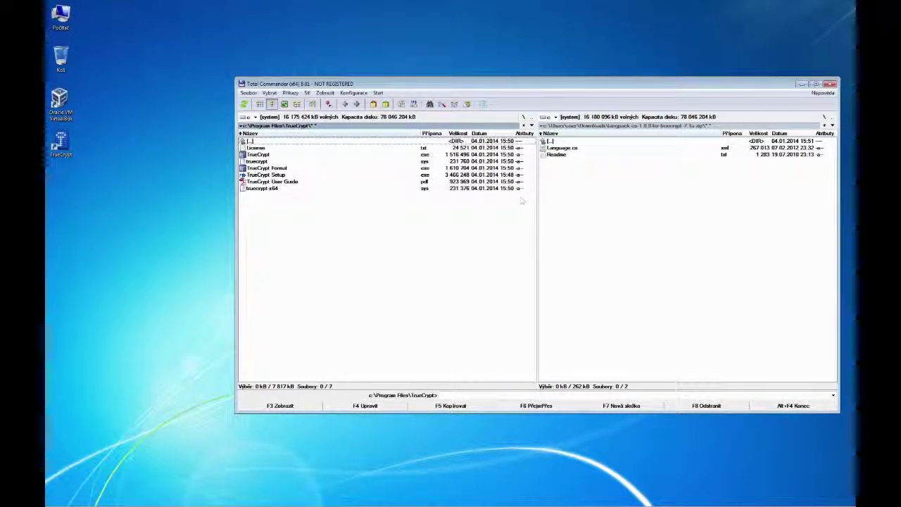
click(599, 183)
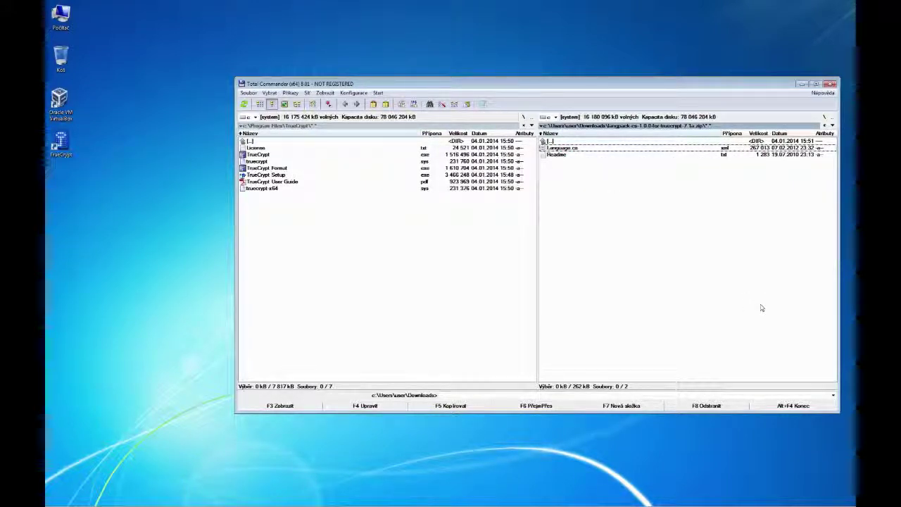
key(ctrl+a)
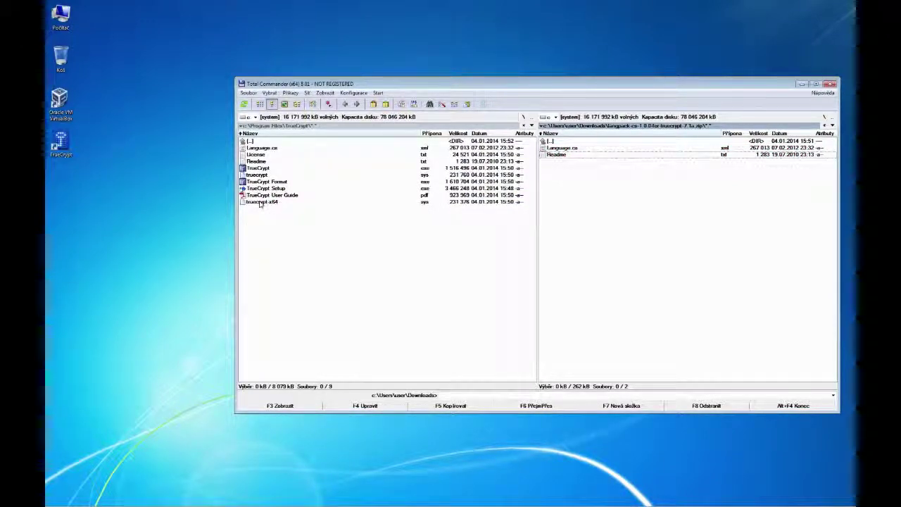
click(524, 118)
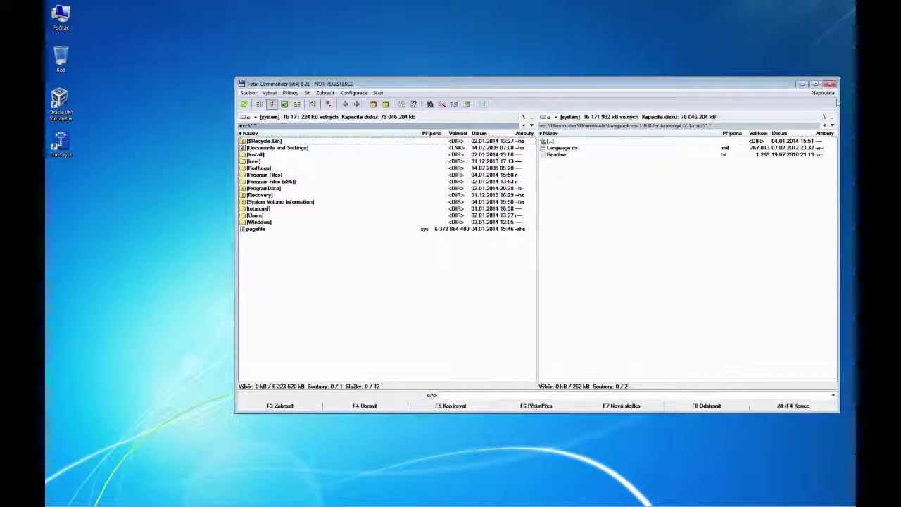
key(alt+F4)
Relaunch TrueCrypt and choose Čeština as the interface language under Settings > Language.
double_click(61, 143)
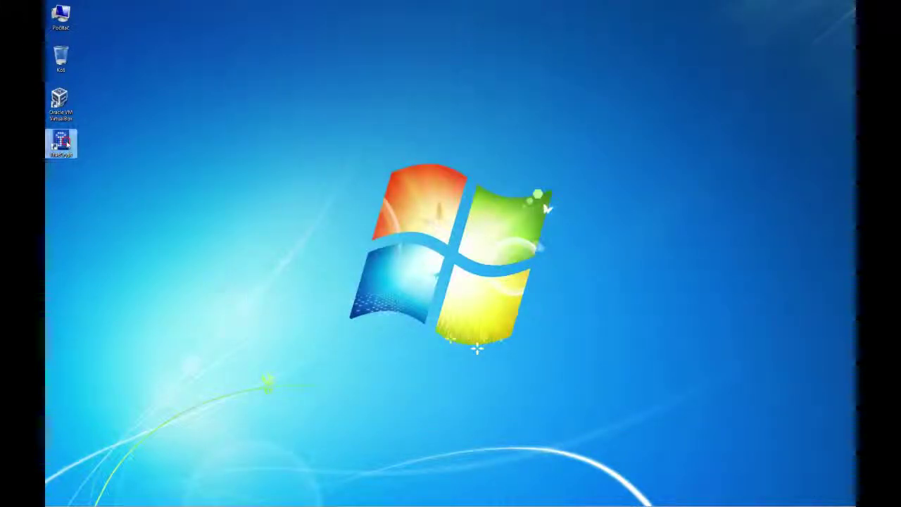
drag(453, 115, 451, 87)
click(432, 98)
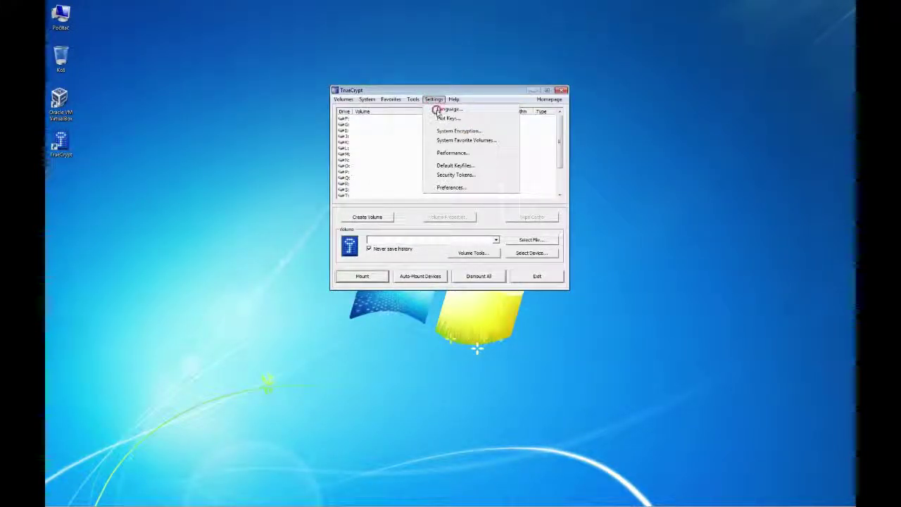
click(435, 108)
click(399, 204)
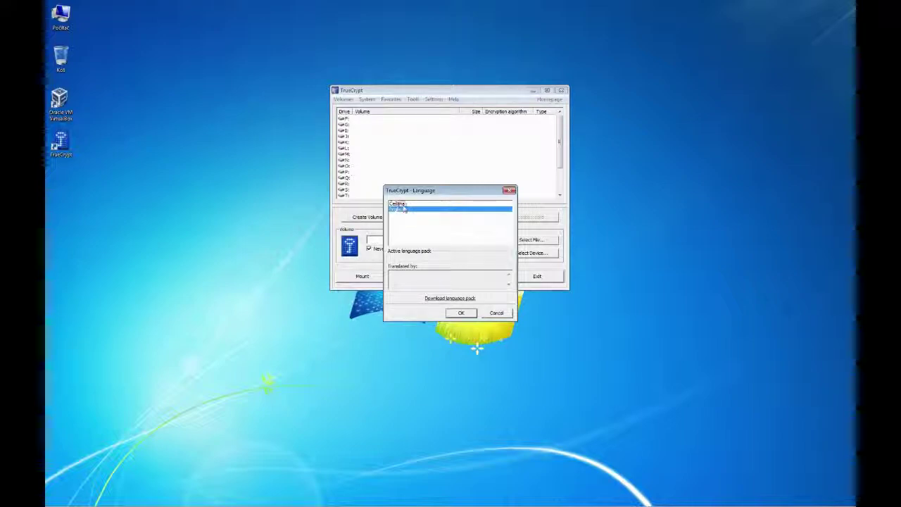
click(460, 313)
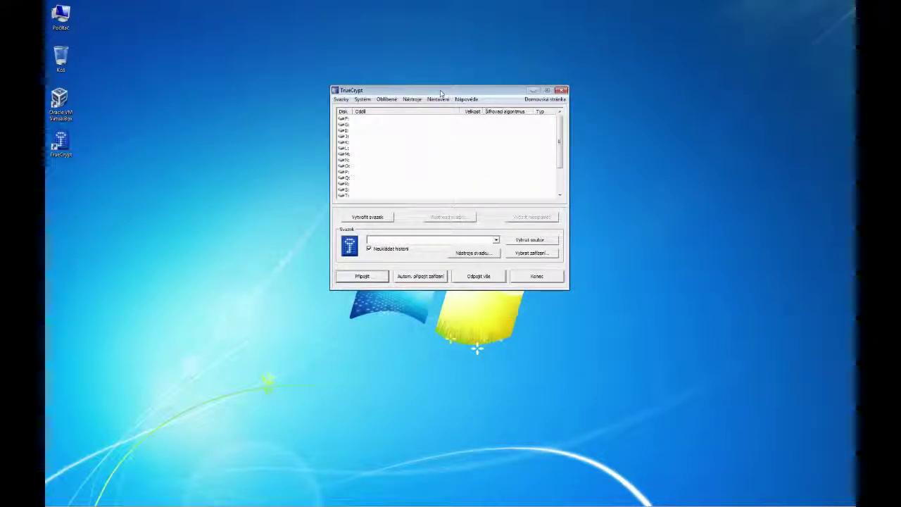
drag(441, 92, 443, 135)
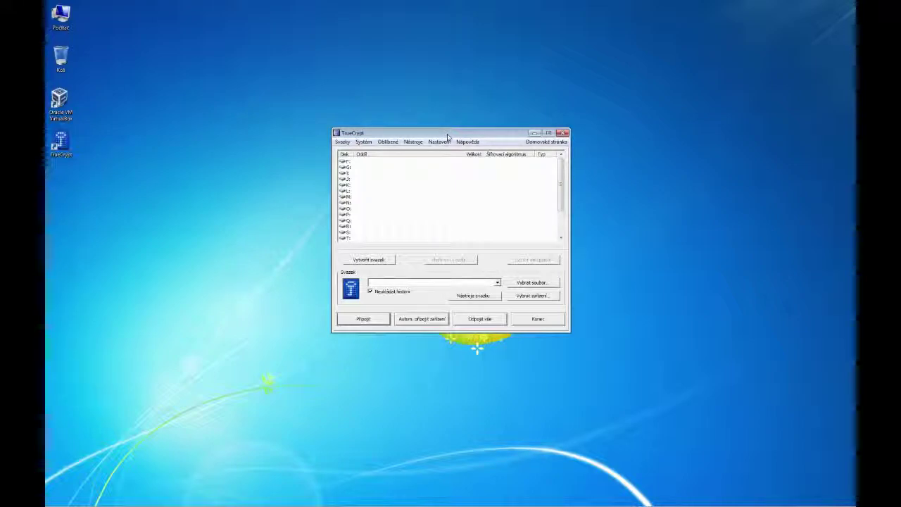
drag(443, 135, 450, 103)
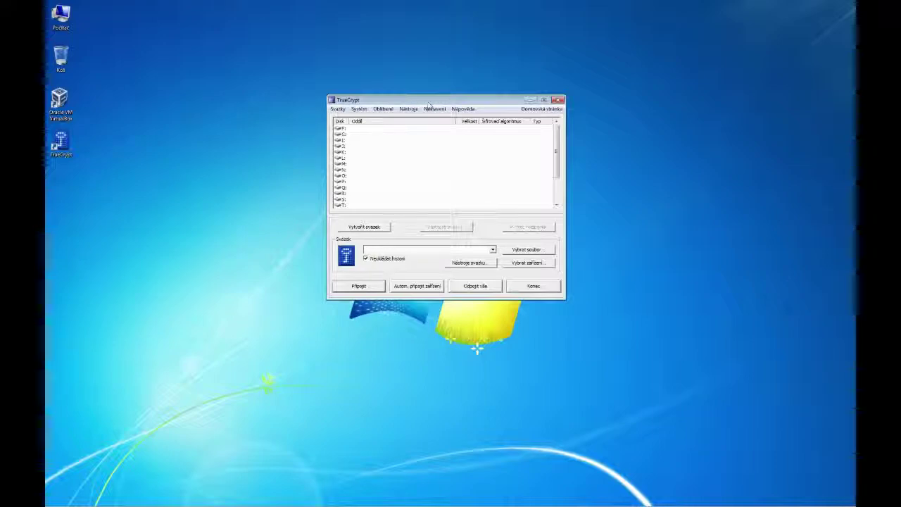
drag(432, 103, 420, 54)
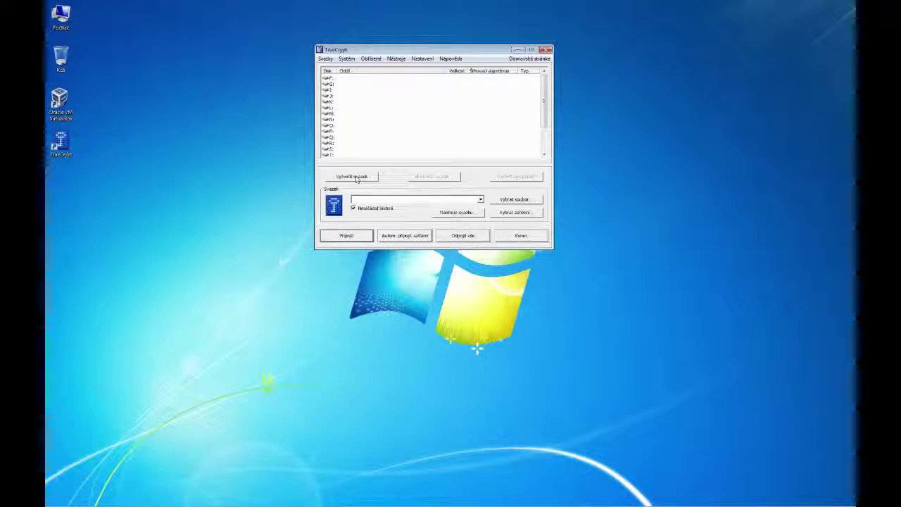
Start Vytvořit svazek and choose 'Vytvořit zašifrovaný souborový svazek' (encrypted file container).
click(356, 178)
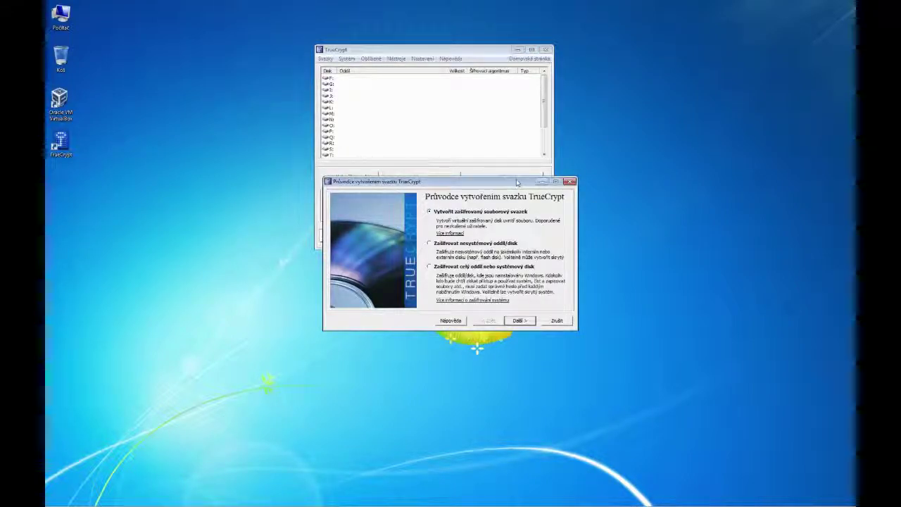
drag(477, 183, 448, 196)
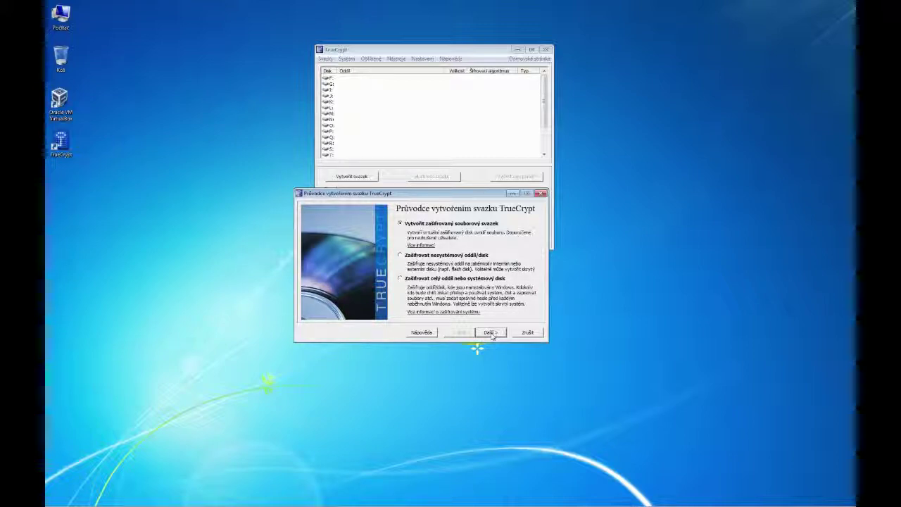
click(490, 332)
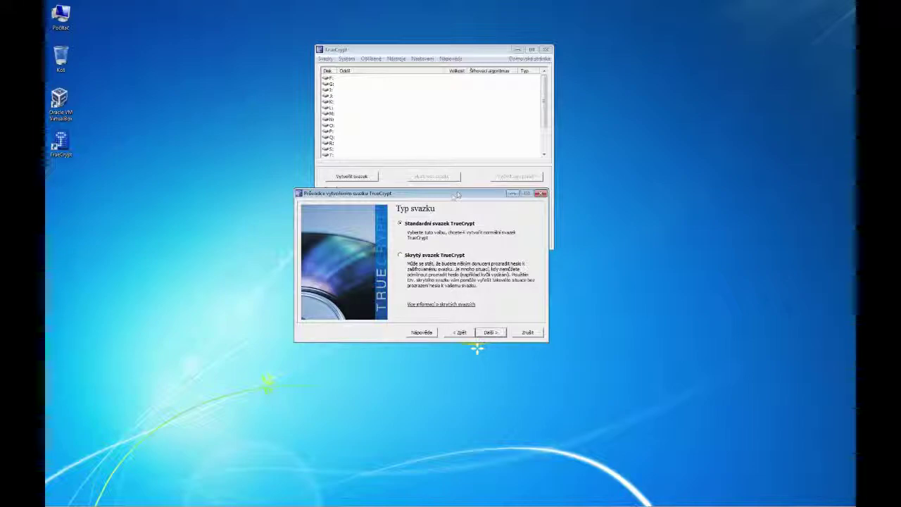
Keep 'Standardní svazek TrueCrypt' and bring up Vybrat soubor... to choose the container location.
drag(452, 196, 453, 200)
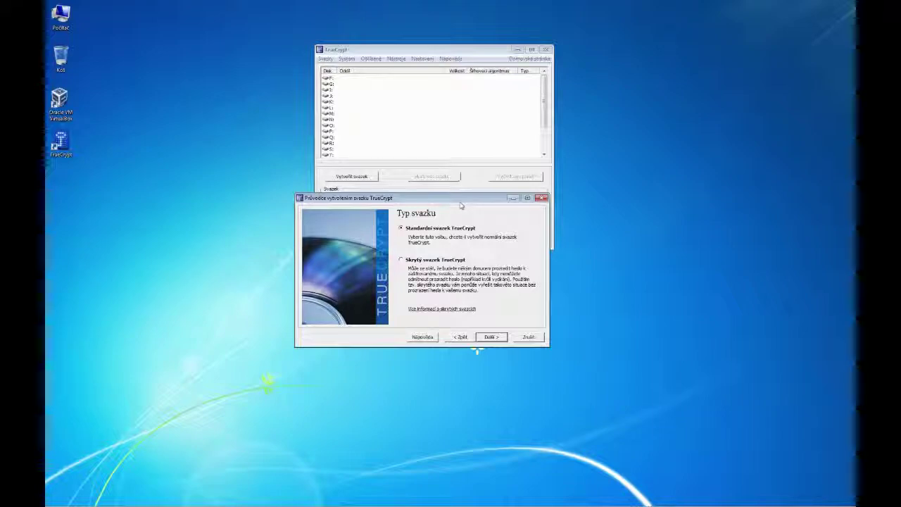
drag(448, 200, 459, 254)
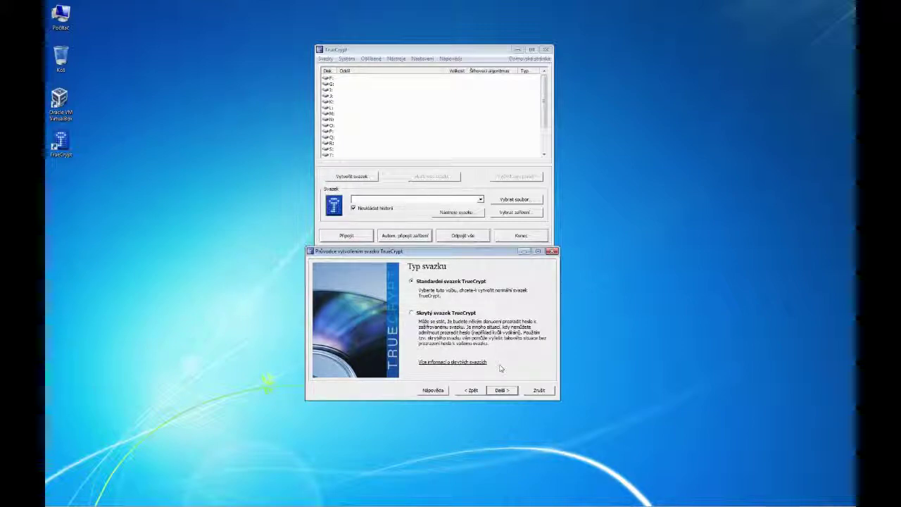
click(500, 390)
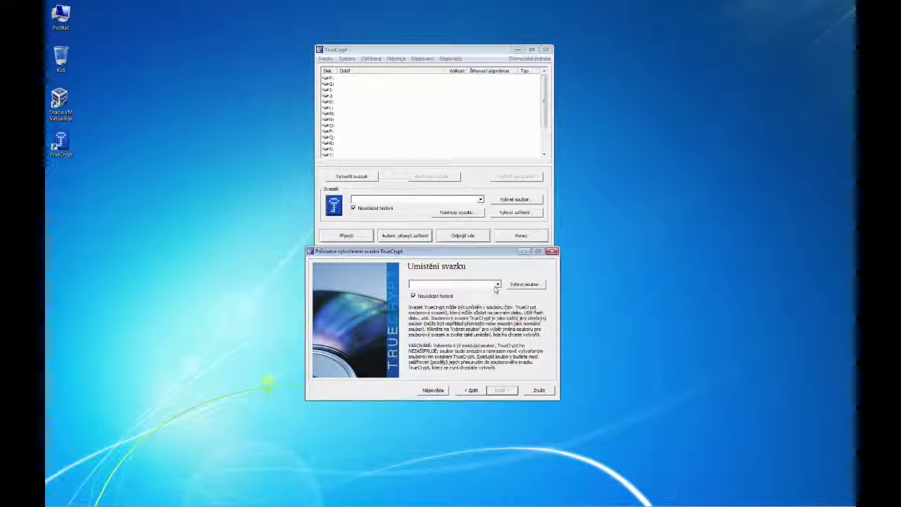
click(524, 284)
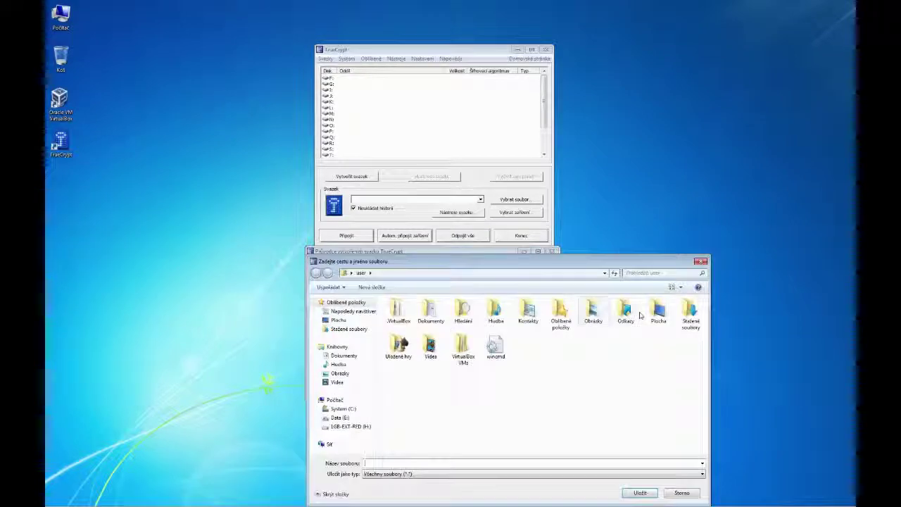
Save the container as Šifrovaný soubor.tc in Dokumenty and advance to Encryption Options.
click(344, 355)
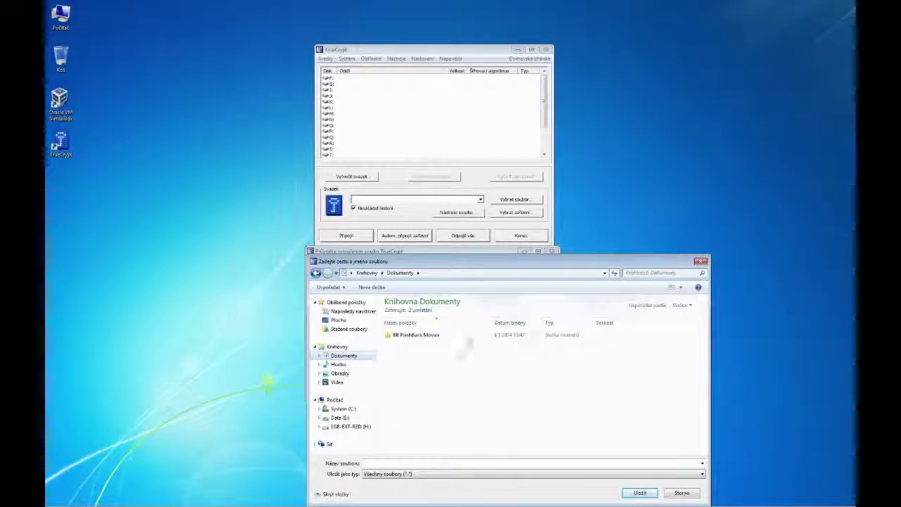
click(409, 463)
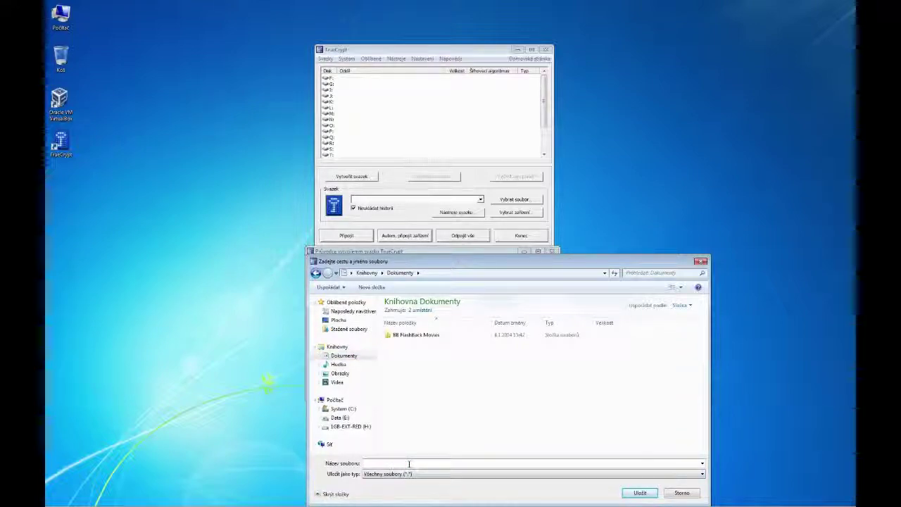
text(Š)
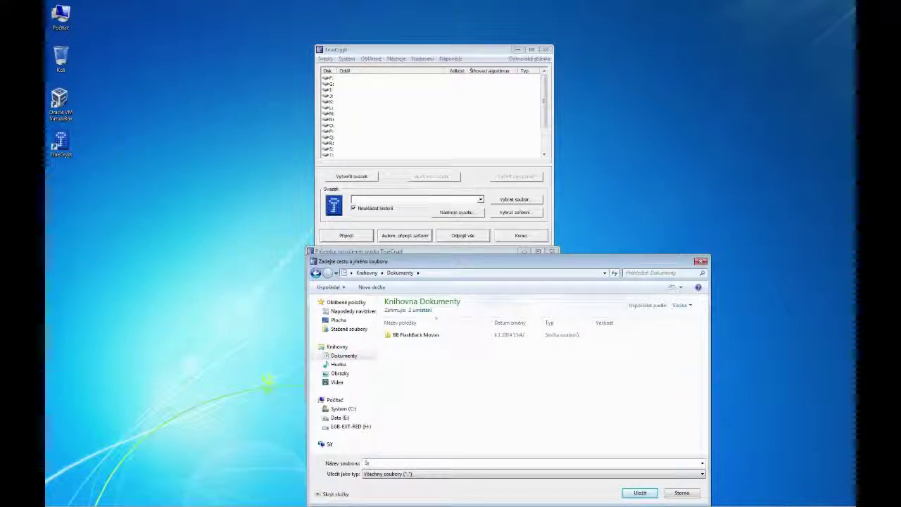
text(ifrovany)
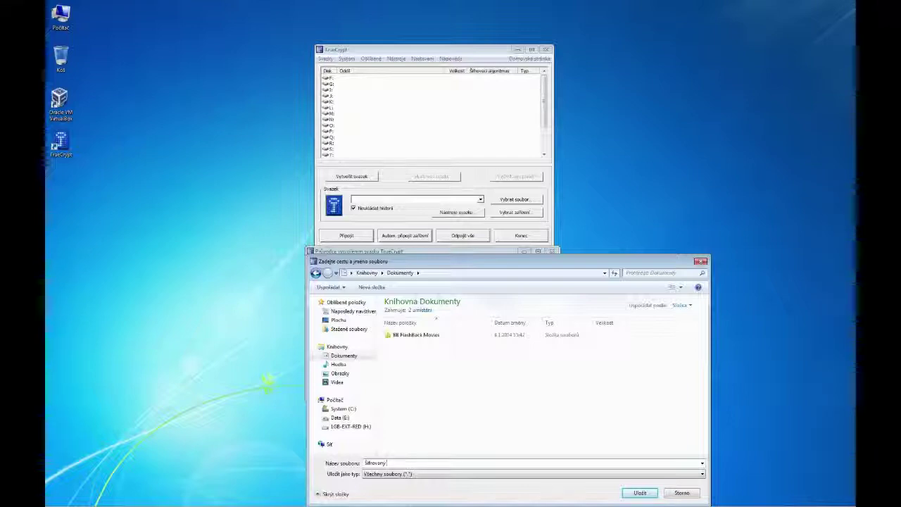
text( soubor.)
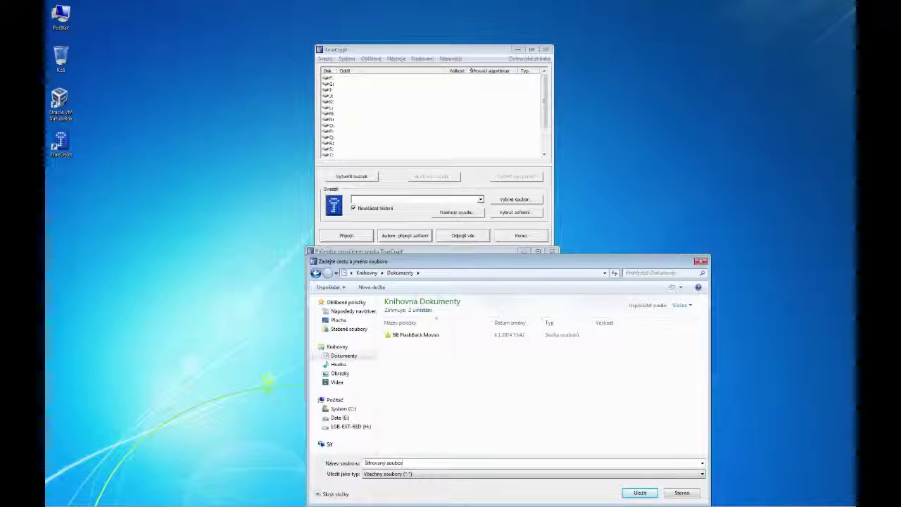
text(tc)
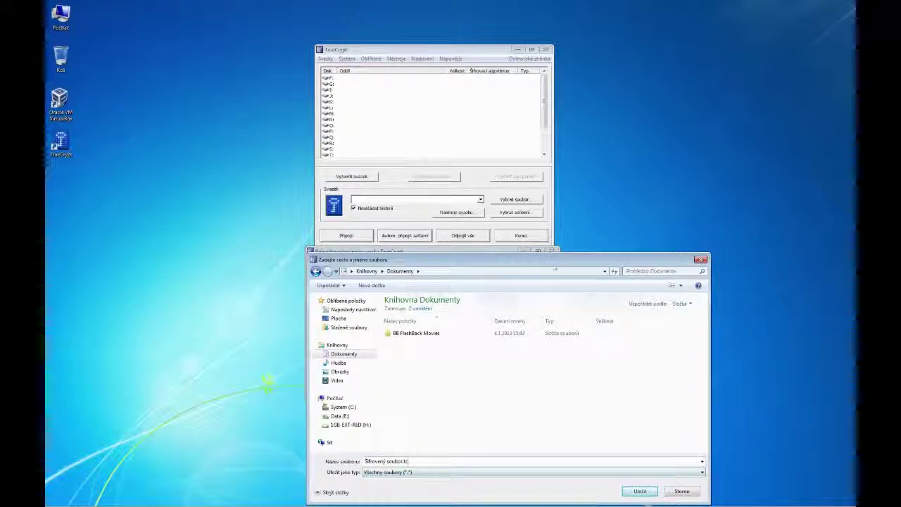
drag(552, 263, 535, 170)
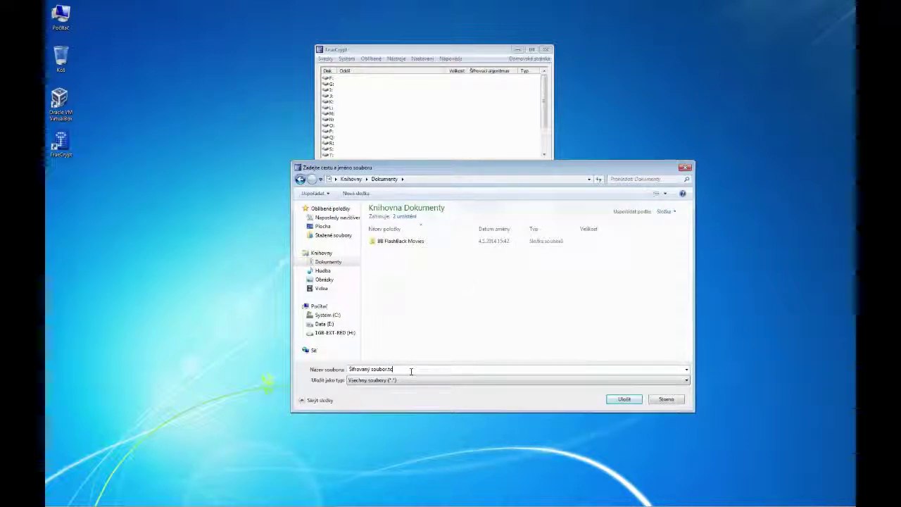
click(479, 369)
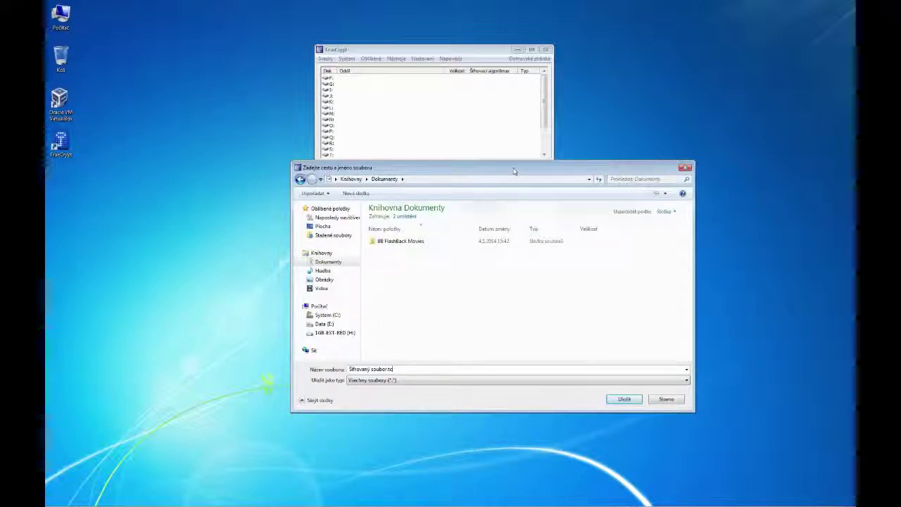
click(624, 398)
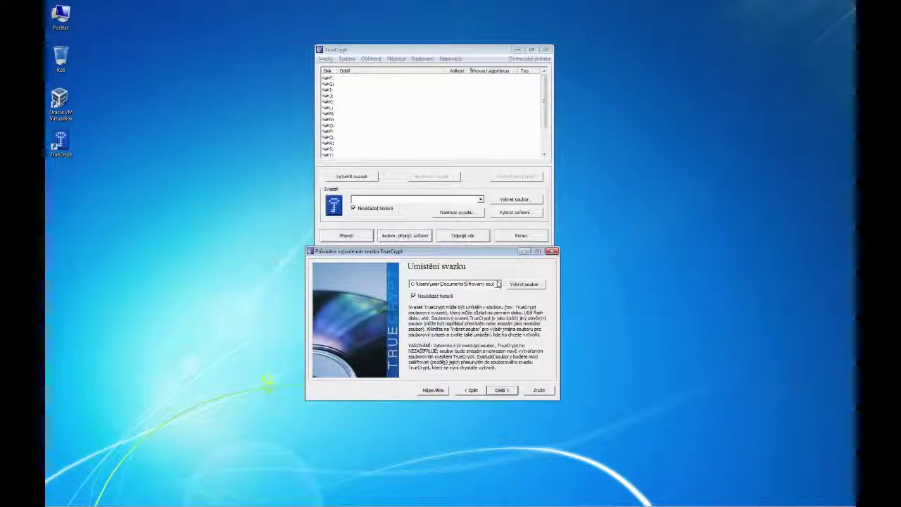
click(496, 392)
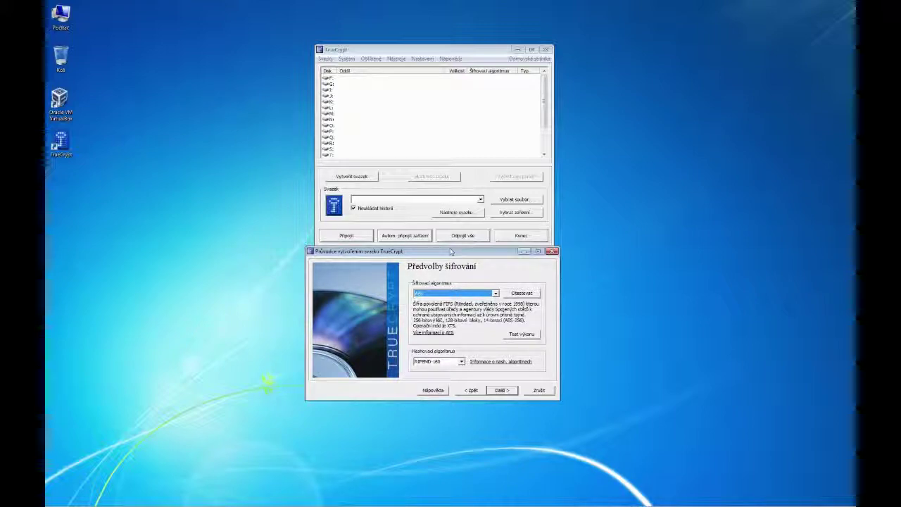
Launch the Test výkonu benchmark from the Předvolby šifrování page.
drag(452, 252, 451, 272)
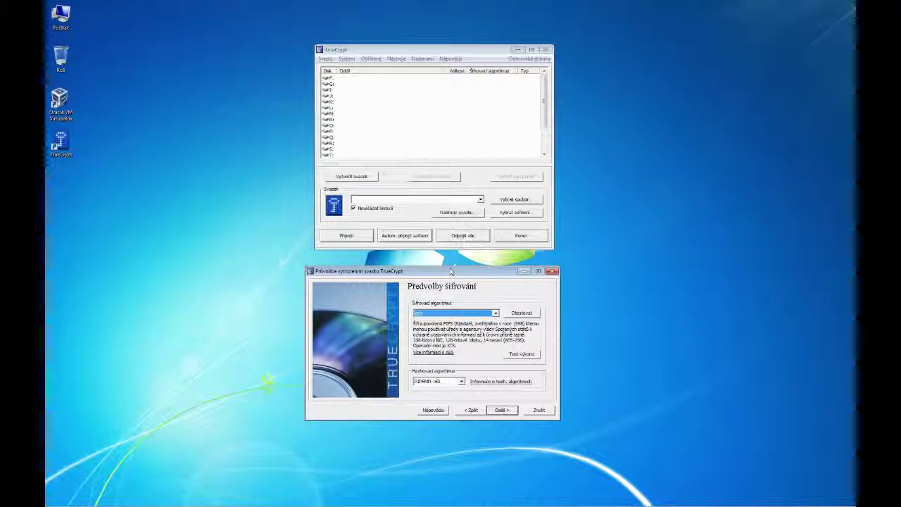
click(521, 354)
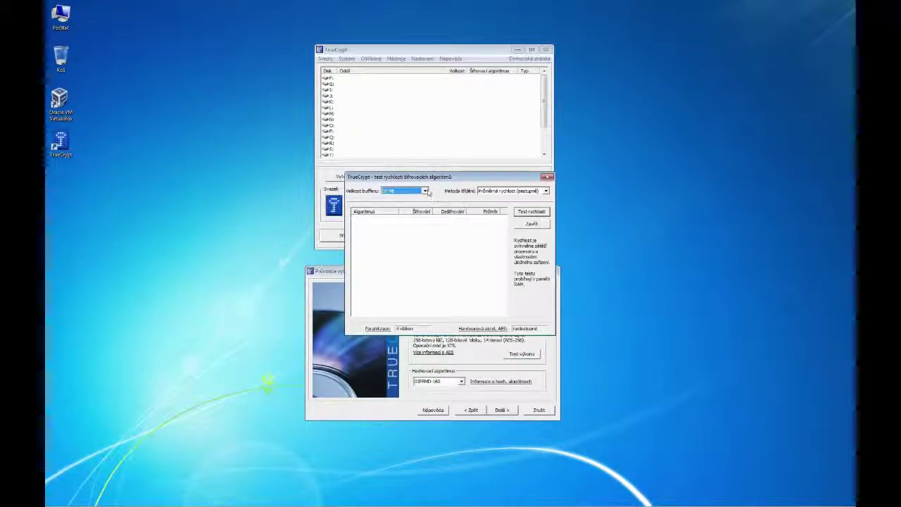
Benchmark all algorithms with the 10 MB buffer, then close the results window.
click(426, 190)
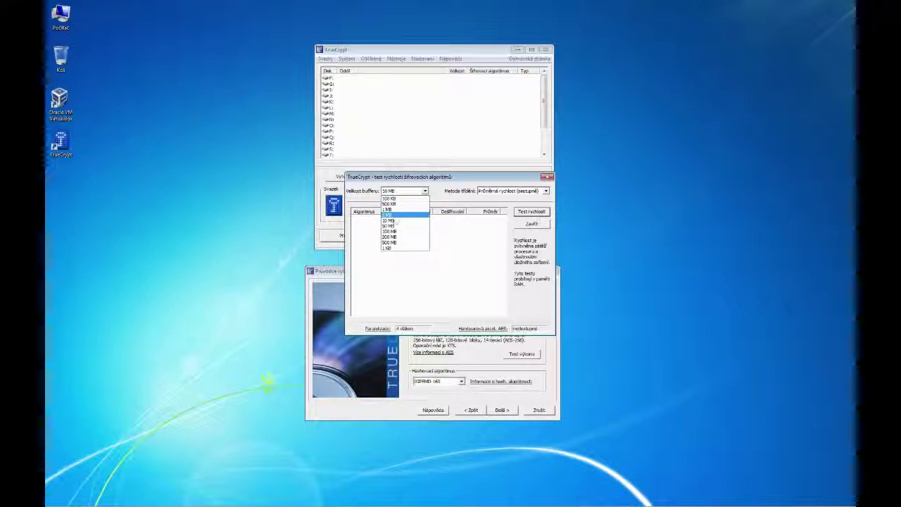
click(395, 221)
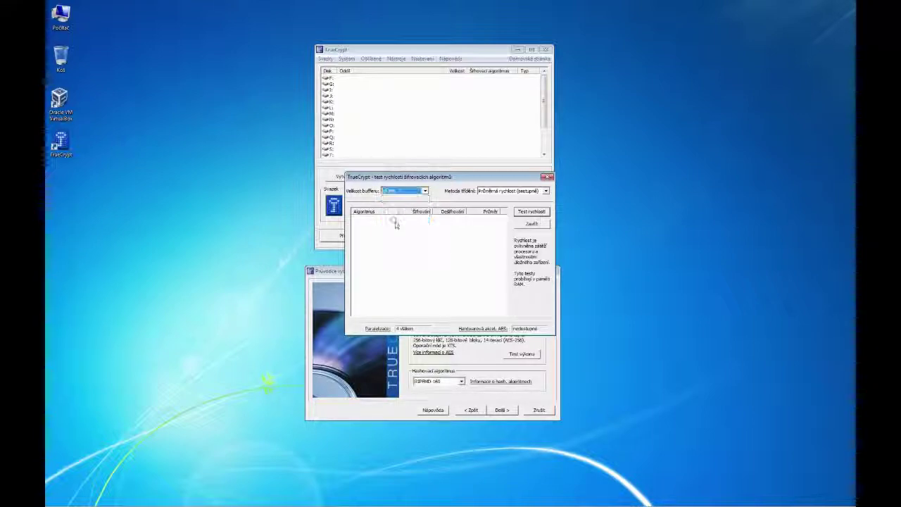
click(529, 212)
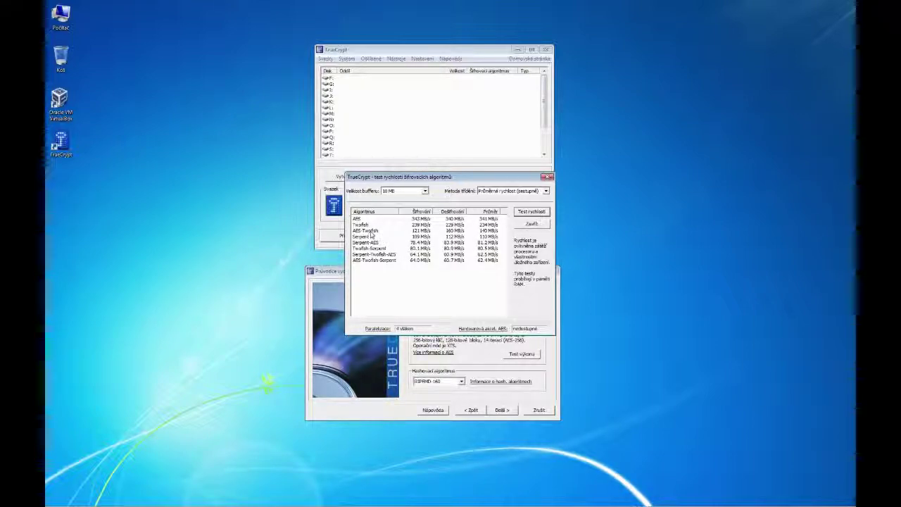
key(Escape)
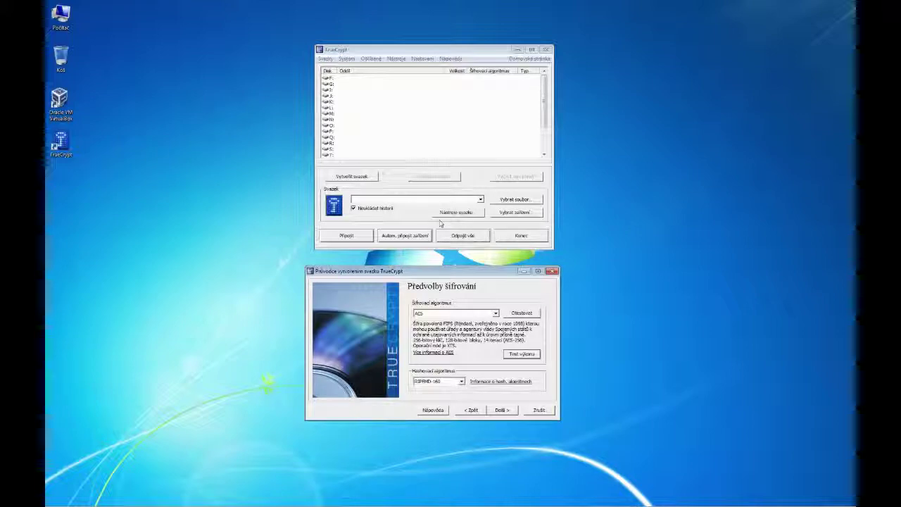
Choose the AES-Twofish cascade as the encryption algorithm and proceed to Volume Size.
click(455, 313)
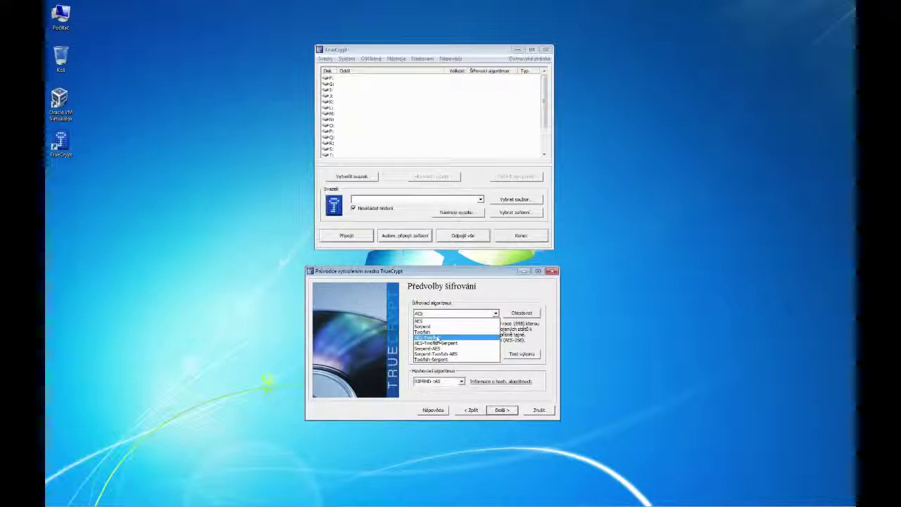
click(437, 338)
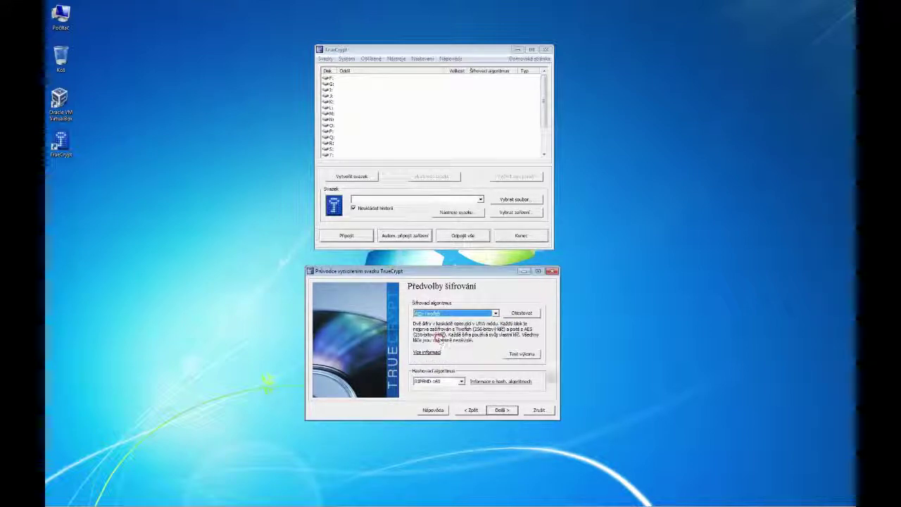
click(499, 411)
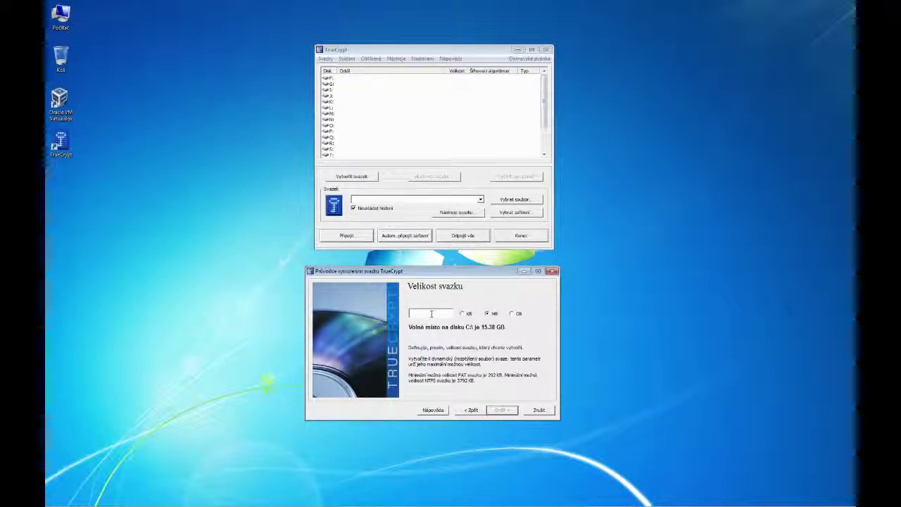
Accept the container size in MB and proceed to the Volume Password page.
key(Return)
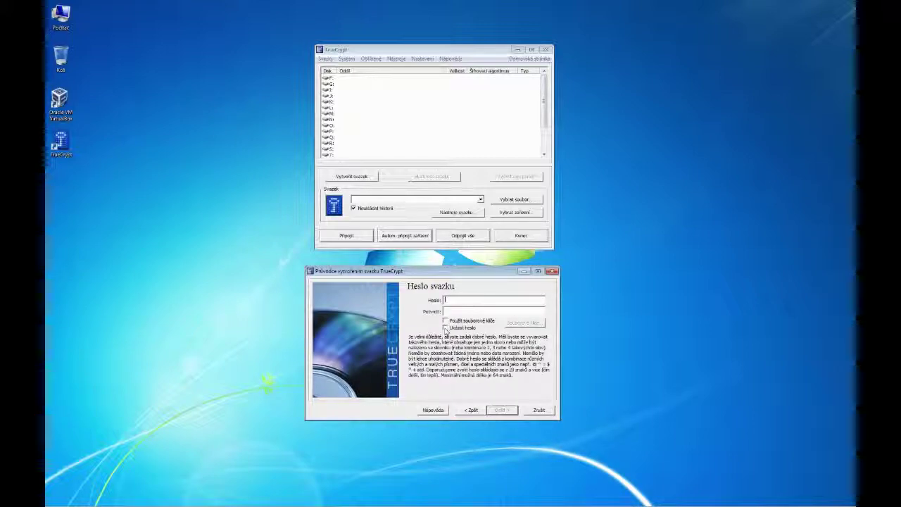
With Zobrazit heslo ticked, enter the volume password in Heslo and again in Potvrdit.
click(445, 328)
drag(454, 272, 454, 263)
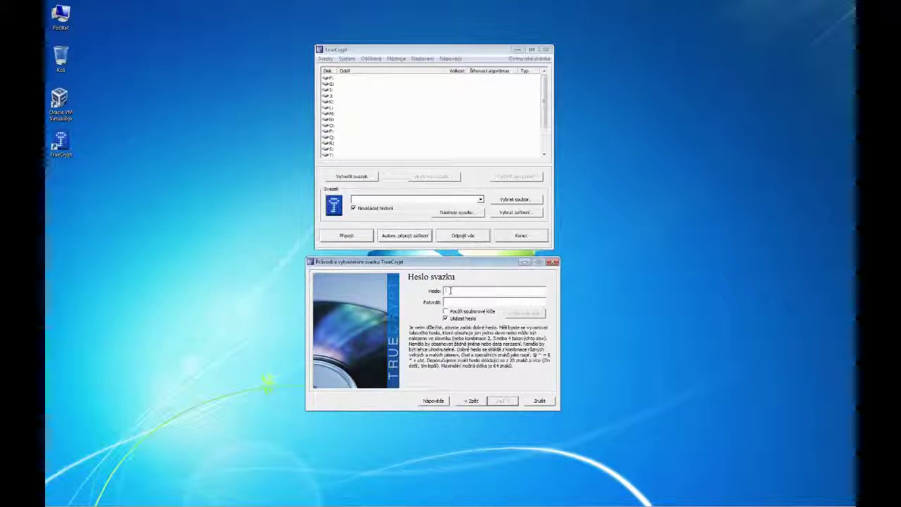
text(Test)
key(Tab)
text(Test)
click(445, 312)
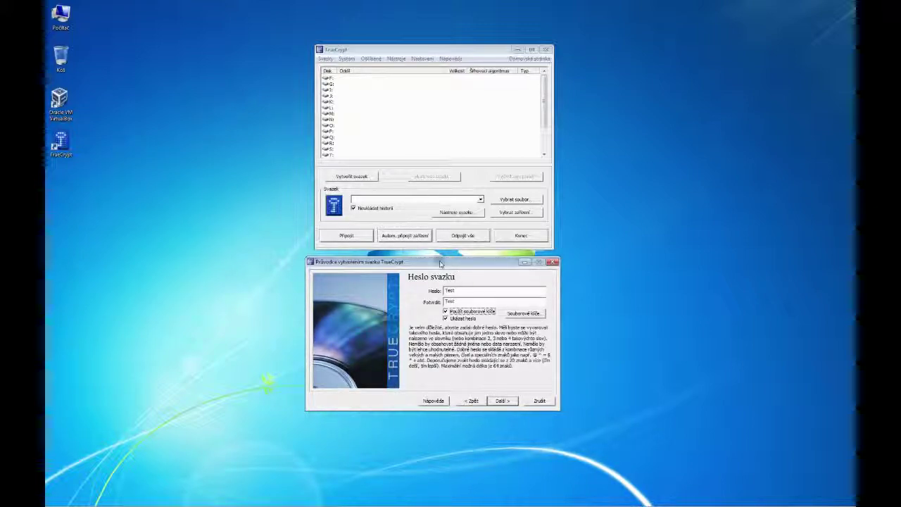
drag(440, 262, 439, 262)
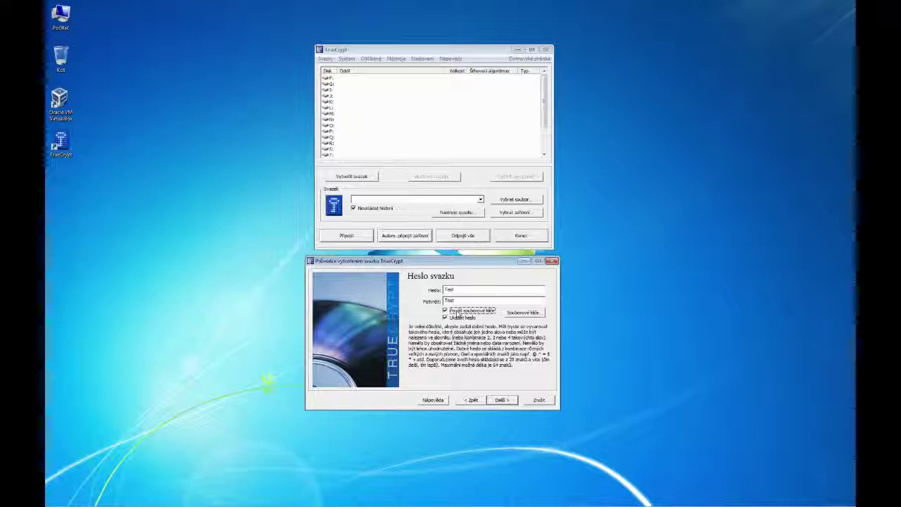
click(461, 313)
Continue past the password page and accept the short-password warning with Ano.
click(501, 399)
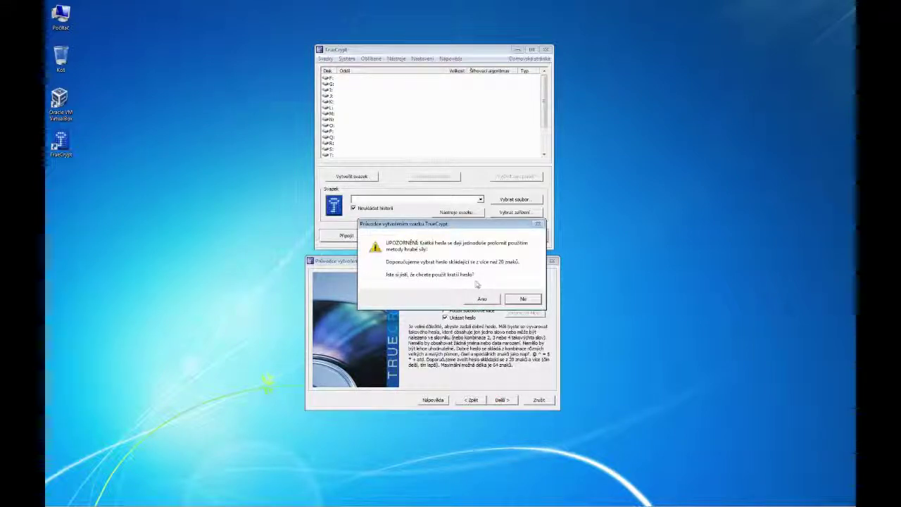
drag(428, 234, 405, 340)
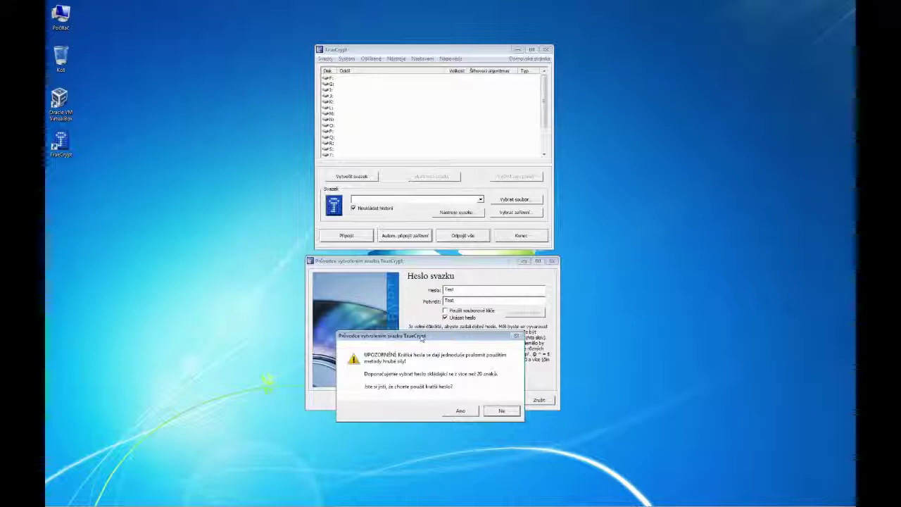
drag(421, 337, 372, 350)
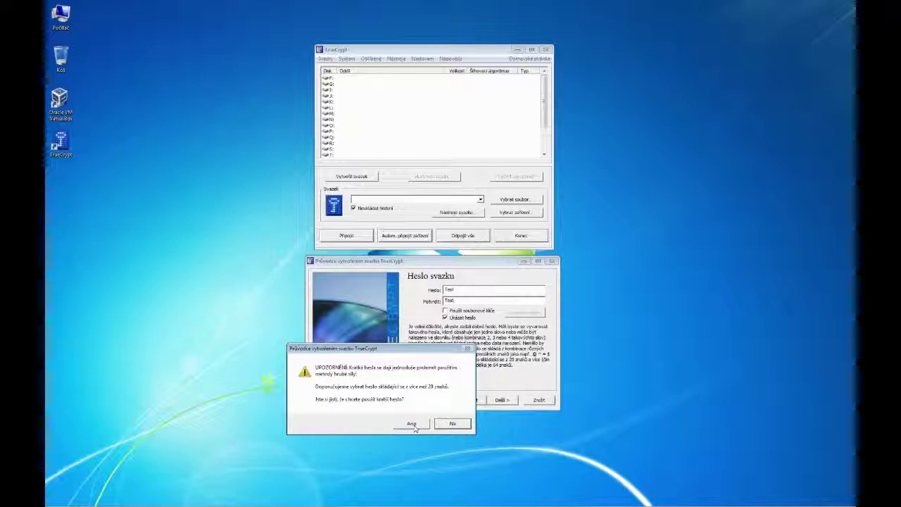
click(412, 425)
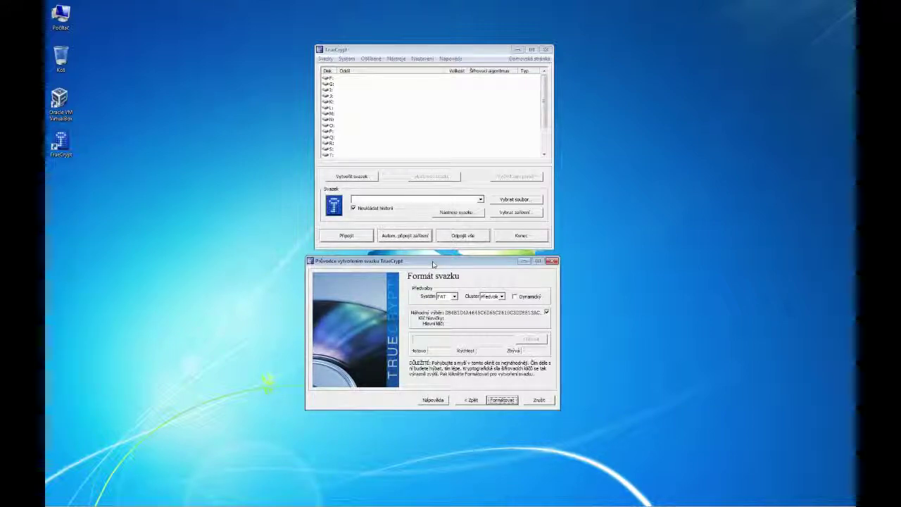
Format the container with NTFS and exit the wizard once formatting completes.
click(454, 297)
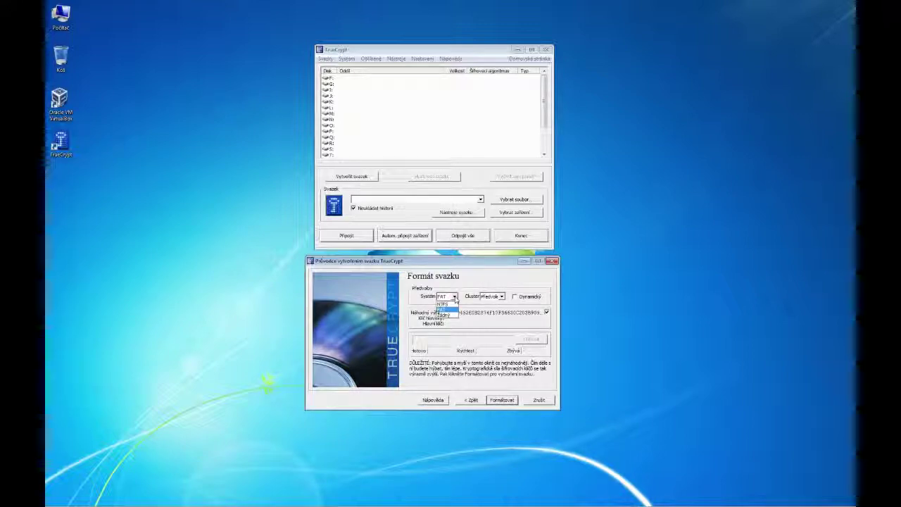
click(442, 304)
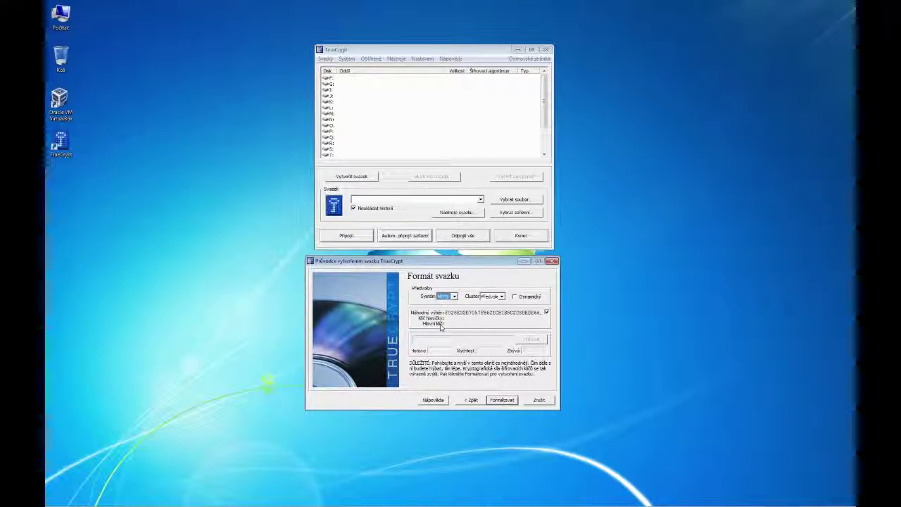
click(502, 400)
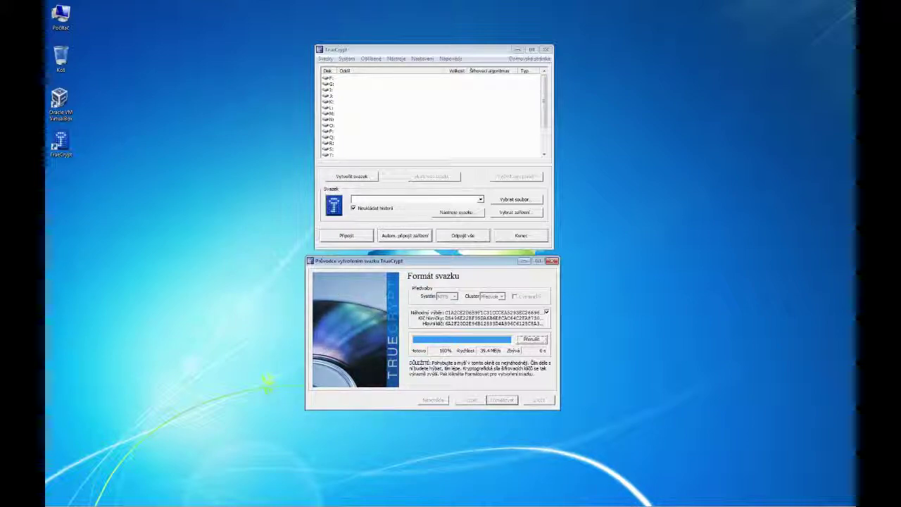
drag(442, 262, 441, 260)
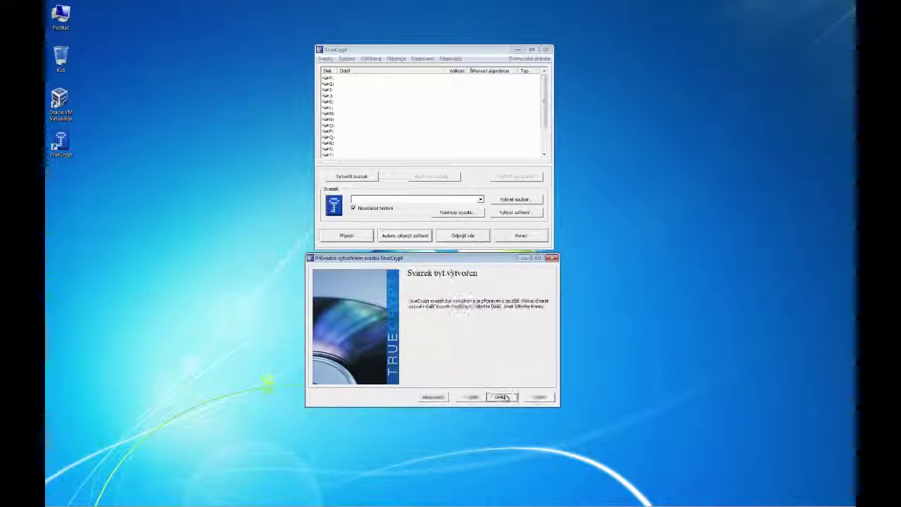
click(539, 397)
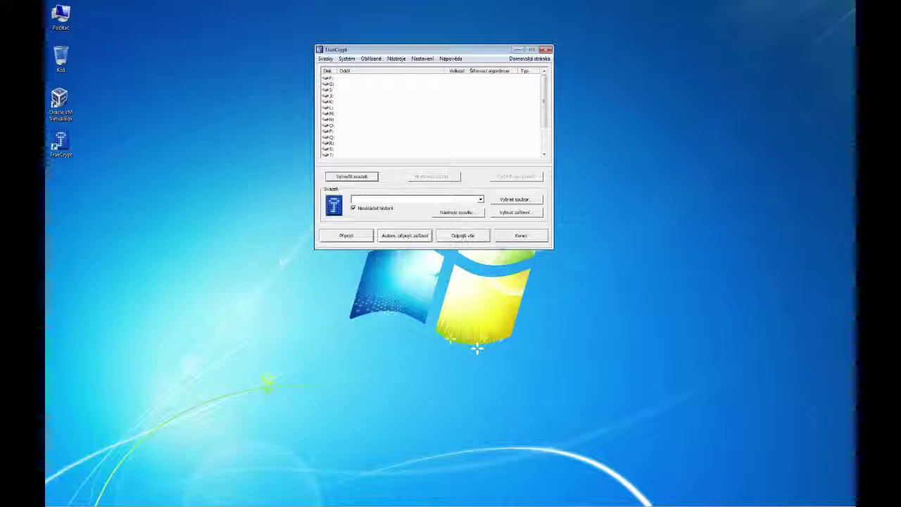
Select F: as the drive letter for mounting.
drag(421, 52, 435, 58)
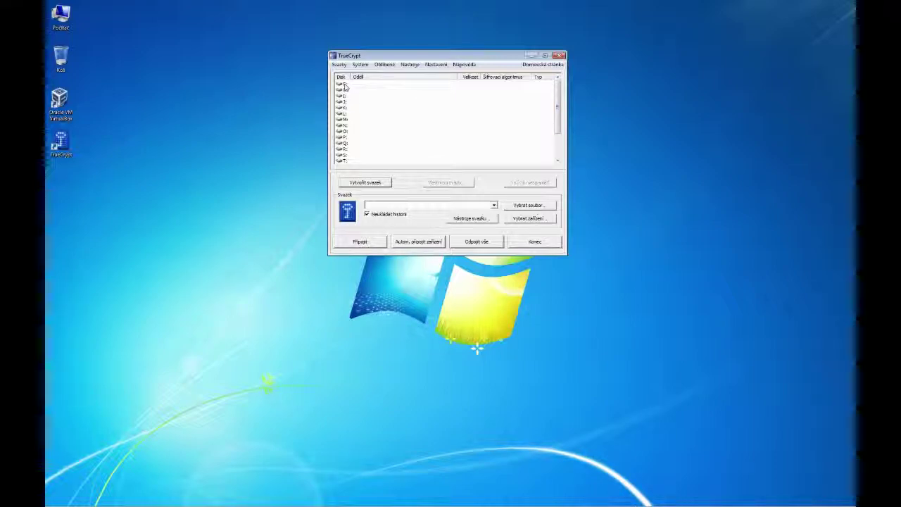
drag(558, 106, 555, 99)
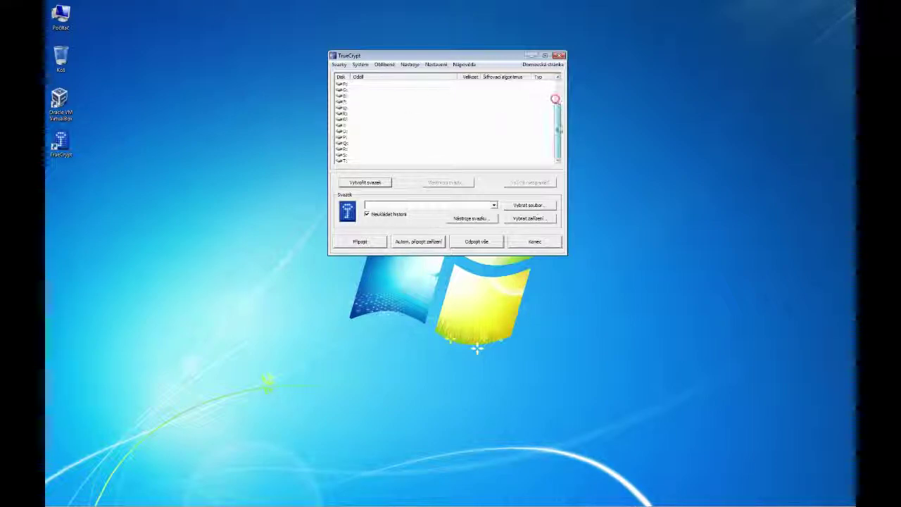
drag(561, 137, 563, 81)
click(366, 84)
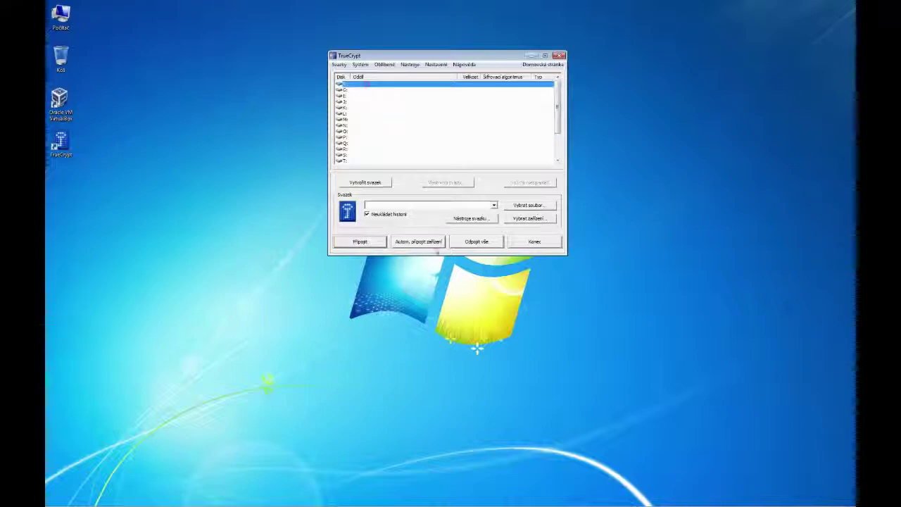
Choose the Šifrovaný soubor container from Dokumenty as the volume file.
click(530, 207)
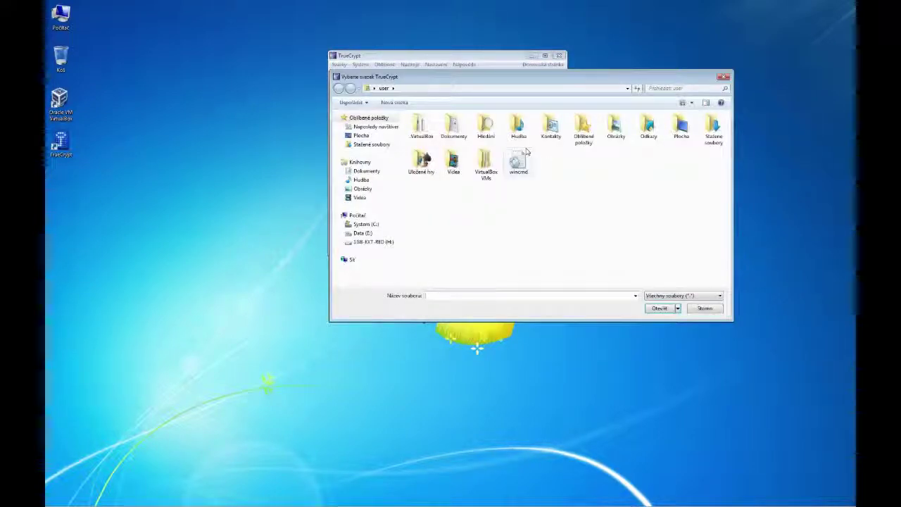
click(363, 171)
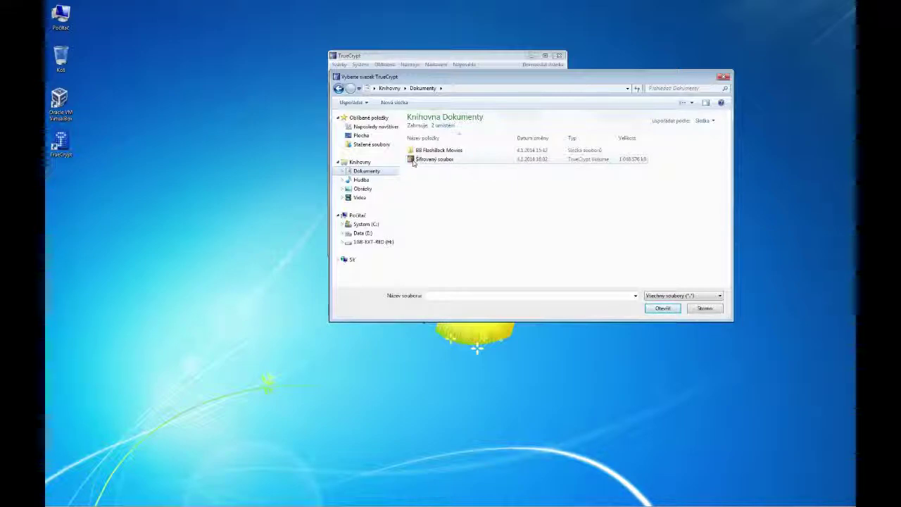
click(417, 162)
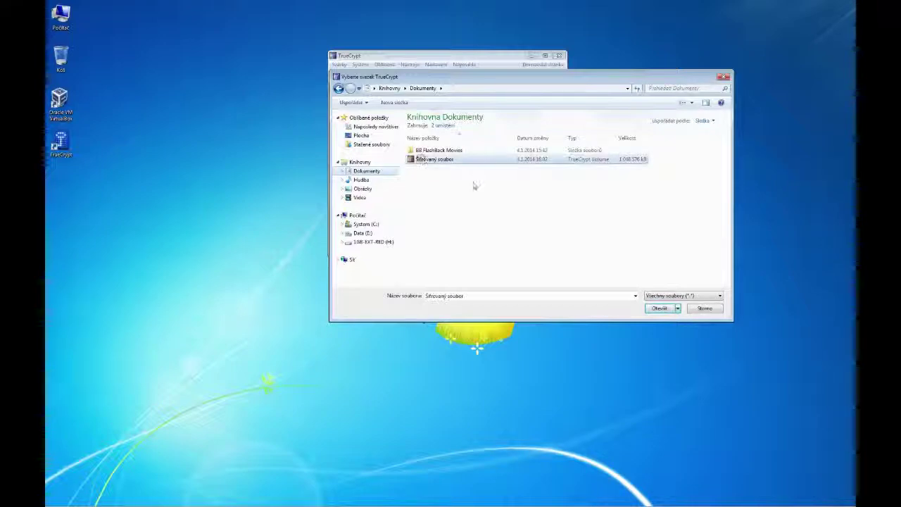
click(663, 308)
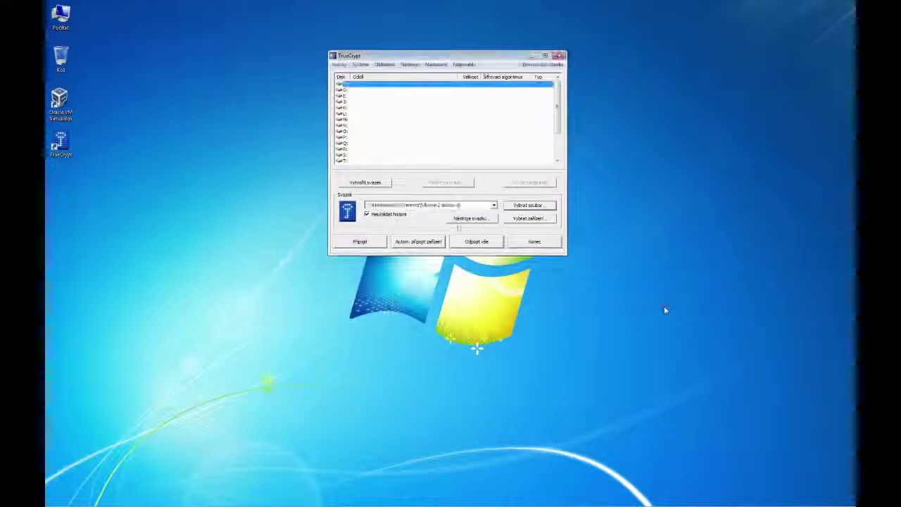
Mount Šifrovaný soubor.tc on F:, entering the password with characters shown.
click(360, 241)
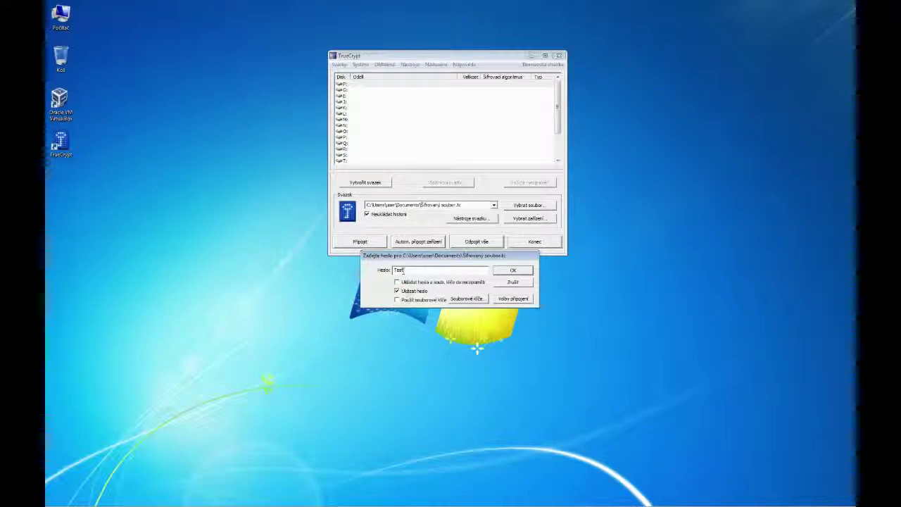
click(403, 293)
drag(434, 262, 436, 264)
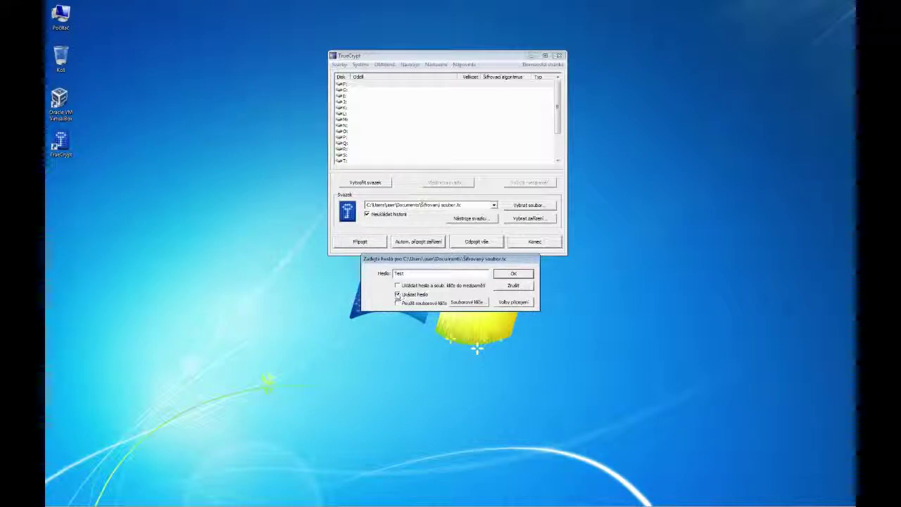
key(Return)
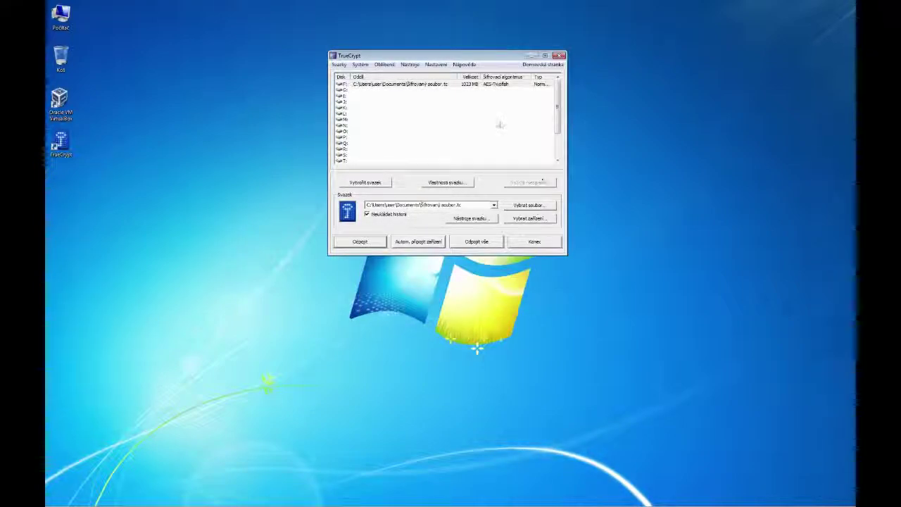
Select the F: row, widen the Typ column to show Normální, then exit TrueCrypt.
drag(455, 57, 454, 62)
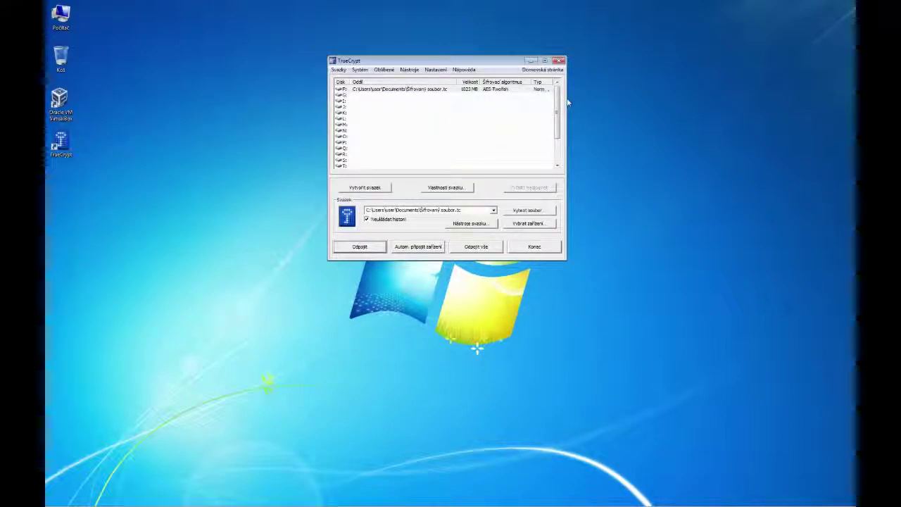
drag(394, 60, 390, 69)
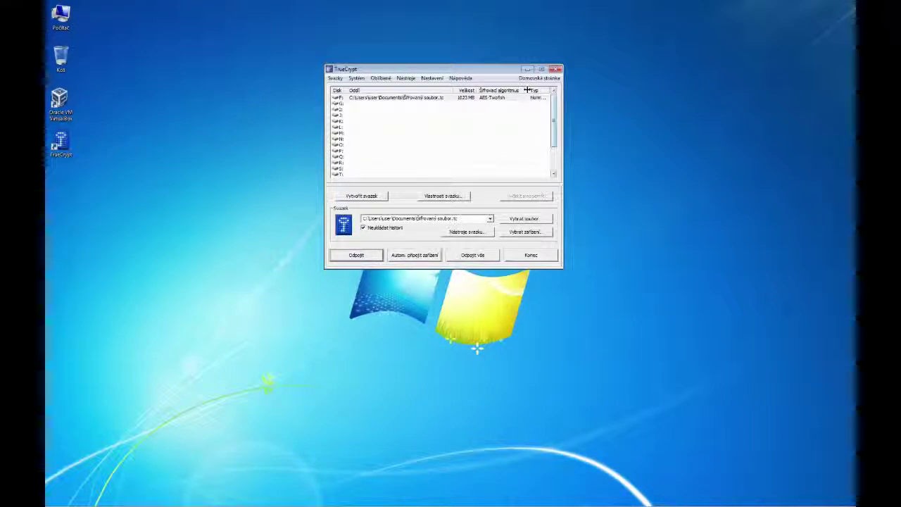
click(532, 99)
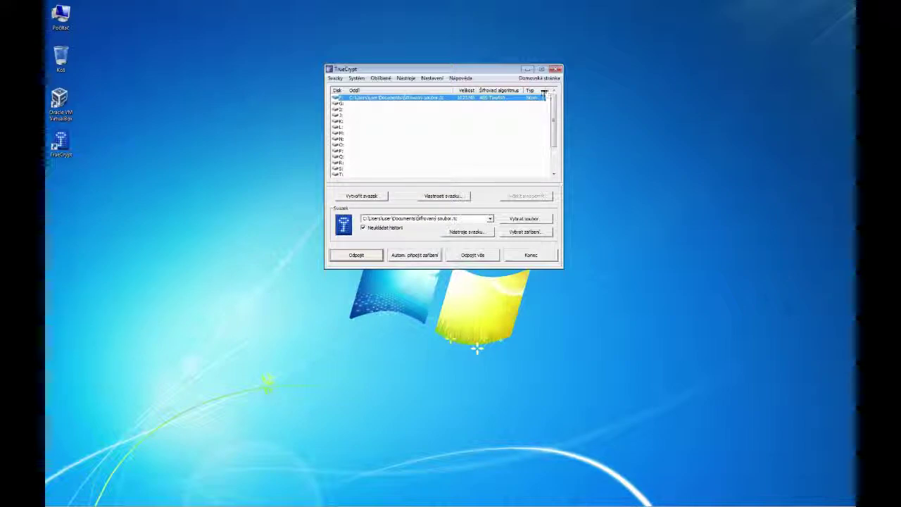
drag(544, 92, 550, 92)
click(531, 255)
Open Local Disk (F:) from Počítač to confirm the mounted container is empty.
double_click(70, 20)
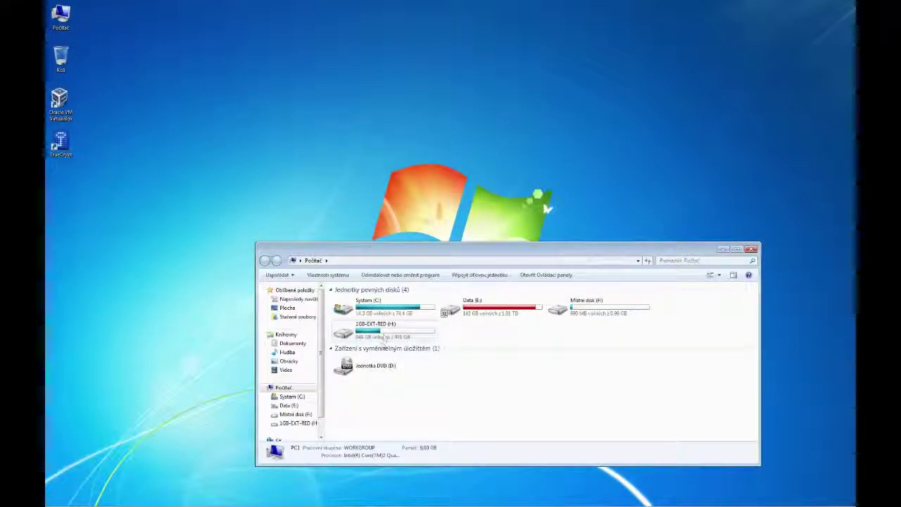
double_click(584, 308)
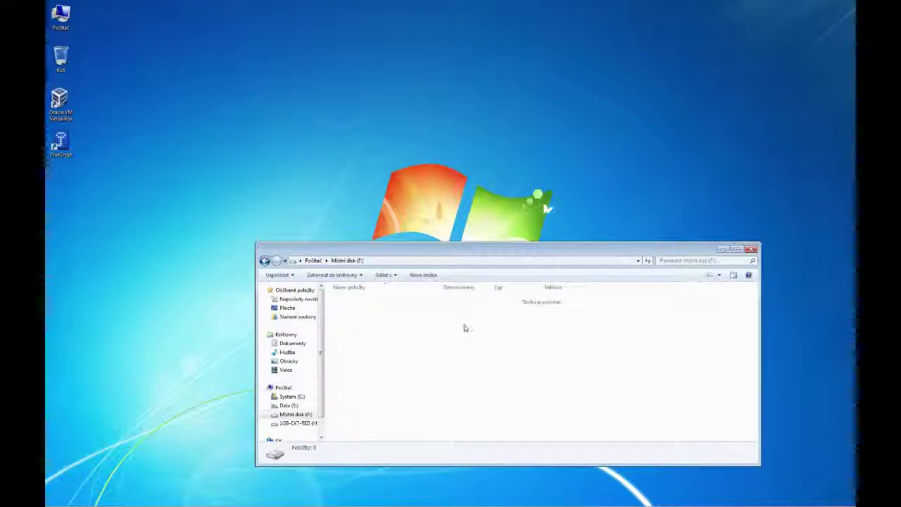
drag(456, 246, 455, 111)
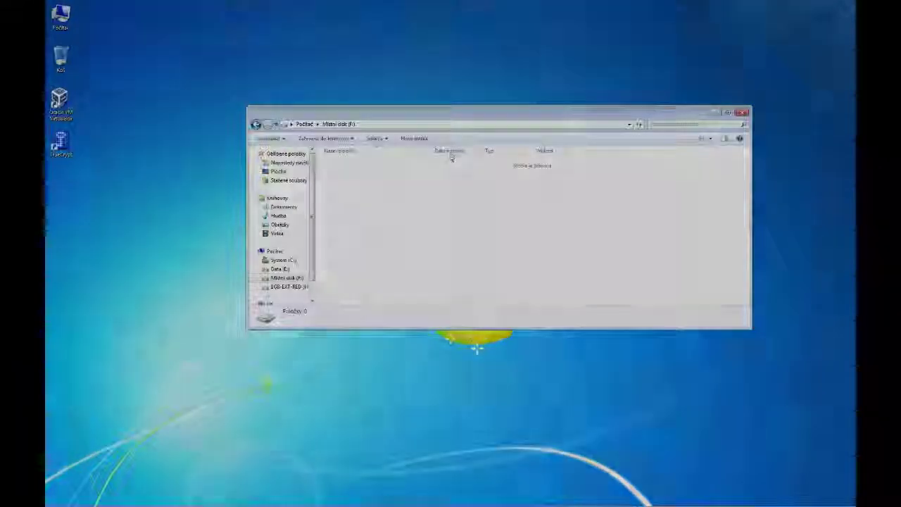